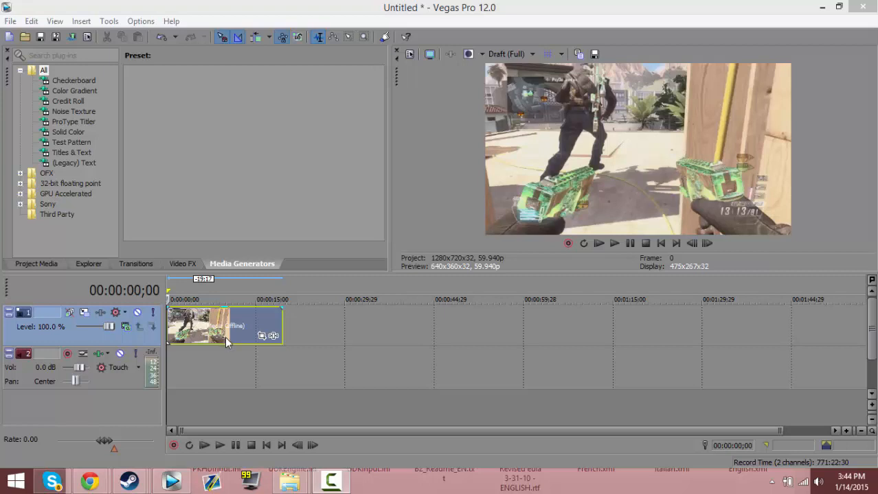
Switch to the browser's "Running On Fumes" YouTube video and review its page, including the publish date and description
left_click(217, 333)
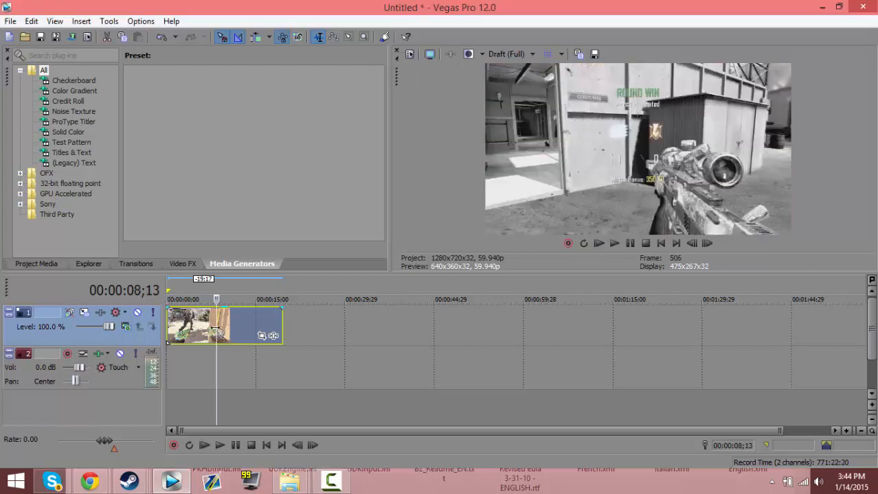
mouse_move(96, 484)
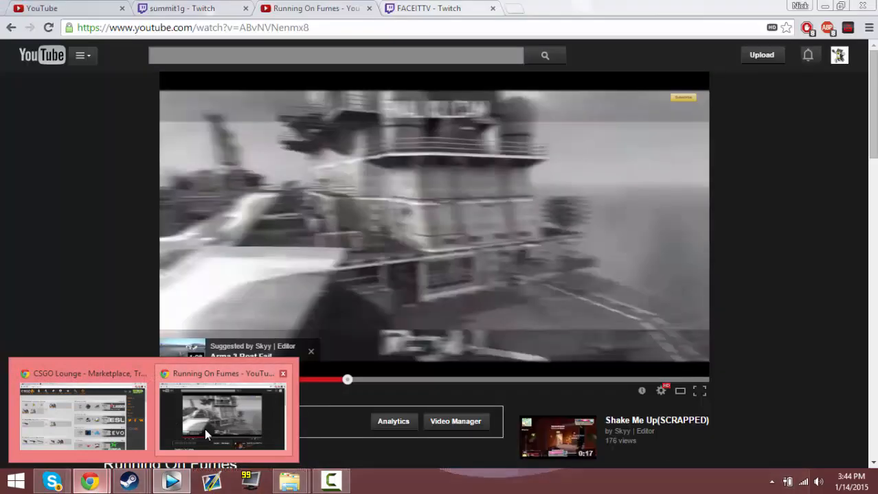
left_click(205, 429)
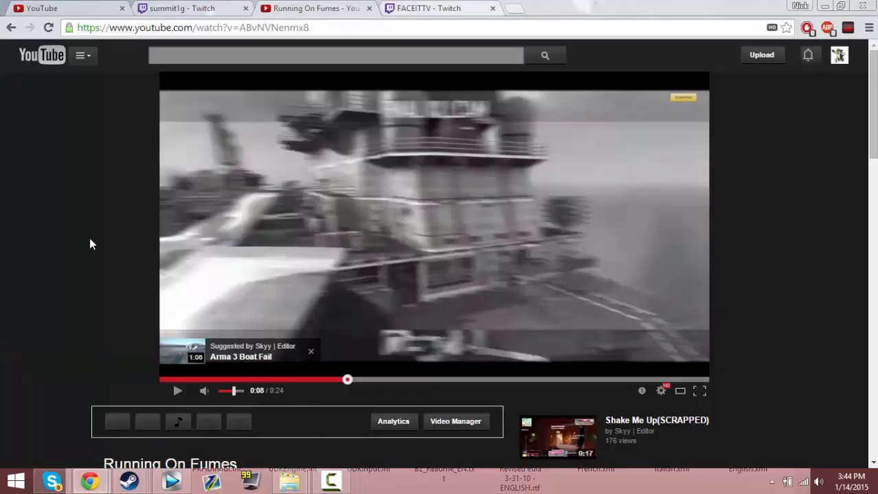
scroll(103, 242, "down", 1)
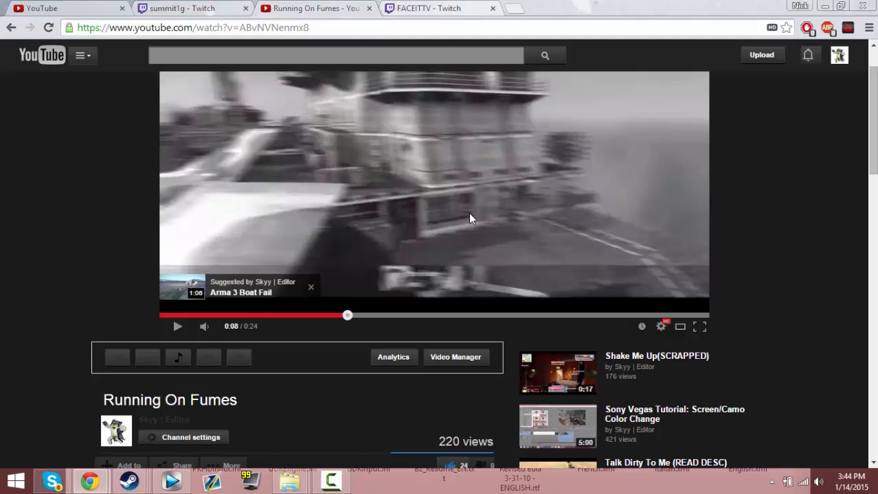
scroll(453, 218, "down", 1)
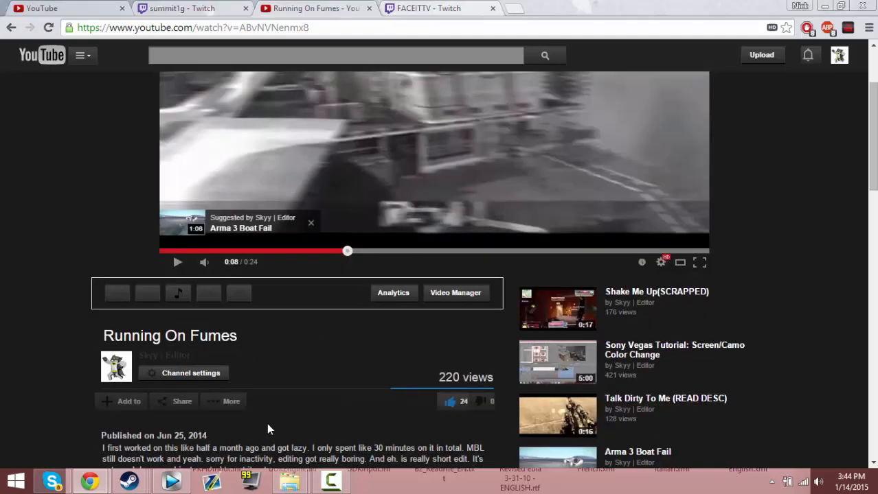
left_click_drag(214, 434, 149, 435)
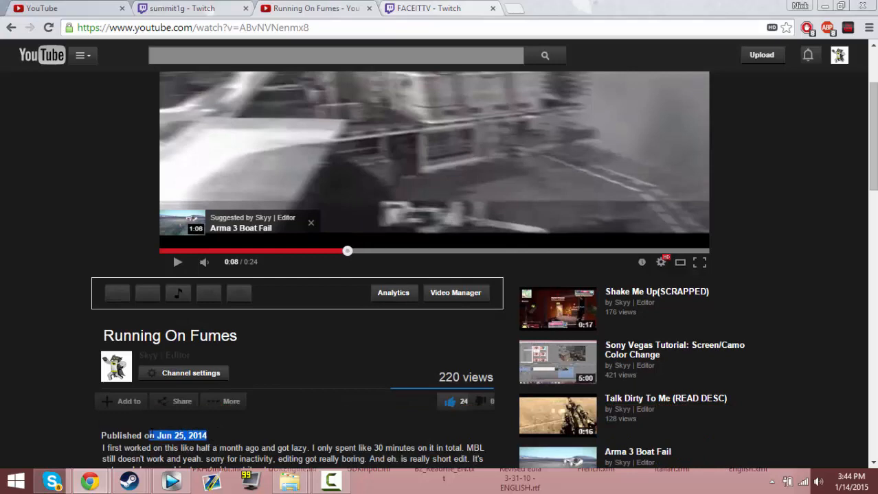
left_click(220, 445)
scroll(137, 386, "up", 2)
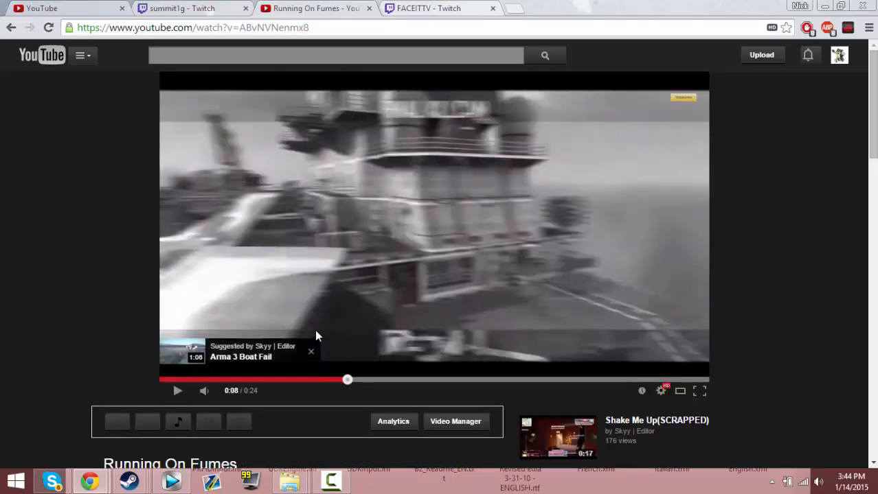
scroll(307, 350, "down", 3)
scroll(308, 350, "up", 2)
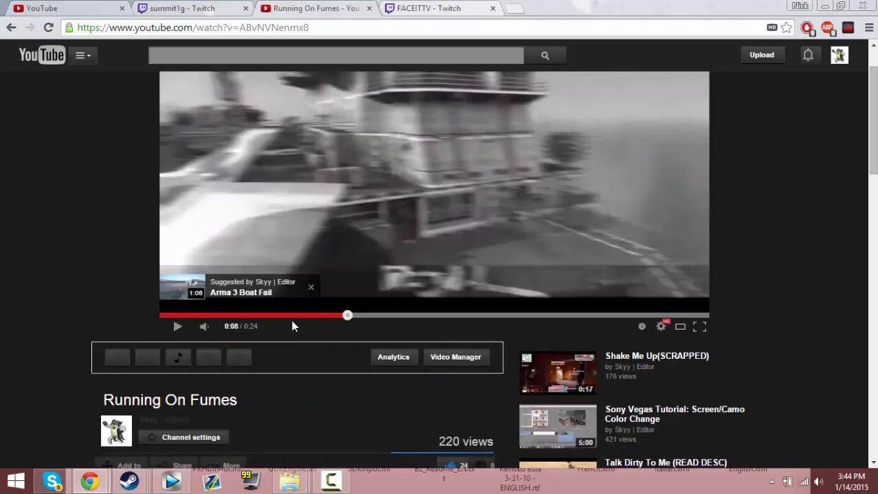
scroll(371, 328, "down", 1)
scroll(285, 331, "up", 2)
Play the example video's effect section from 0:05 and pause it at 0:08
left_click(283, 380)
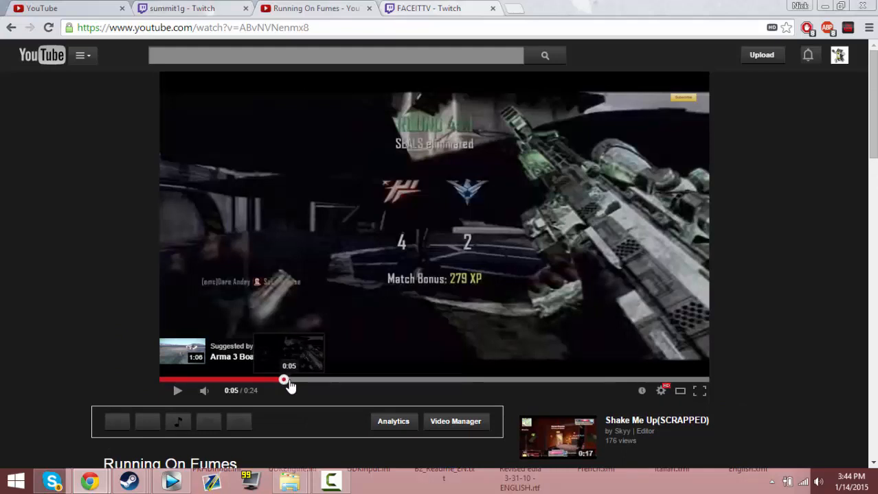
left_click(180, 394)
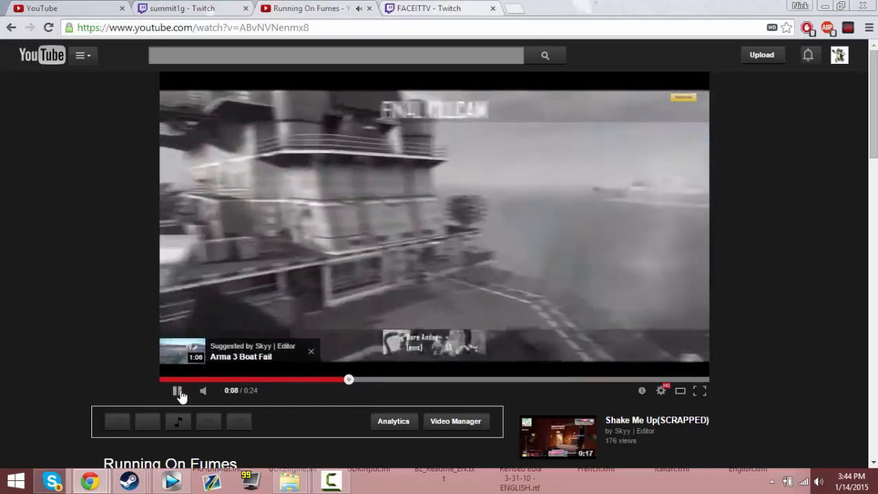
left_click(177, 392)
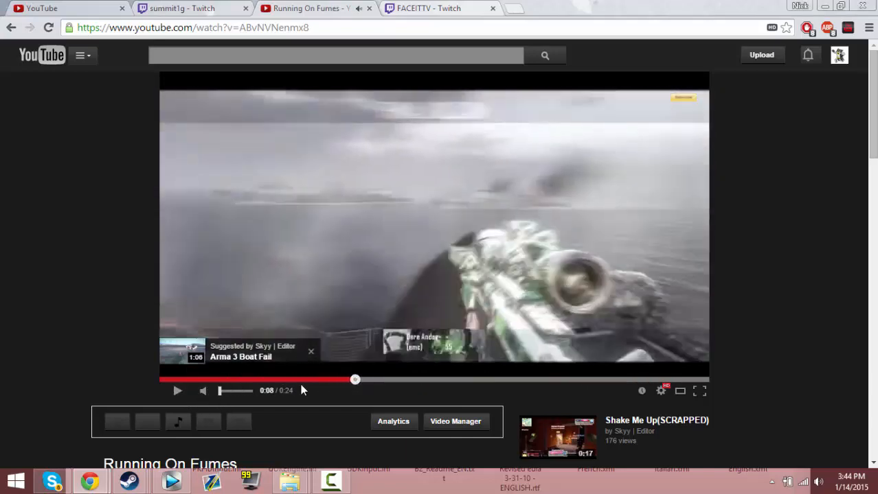
left_click(343, 381)
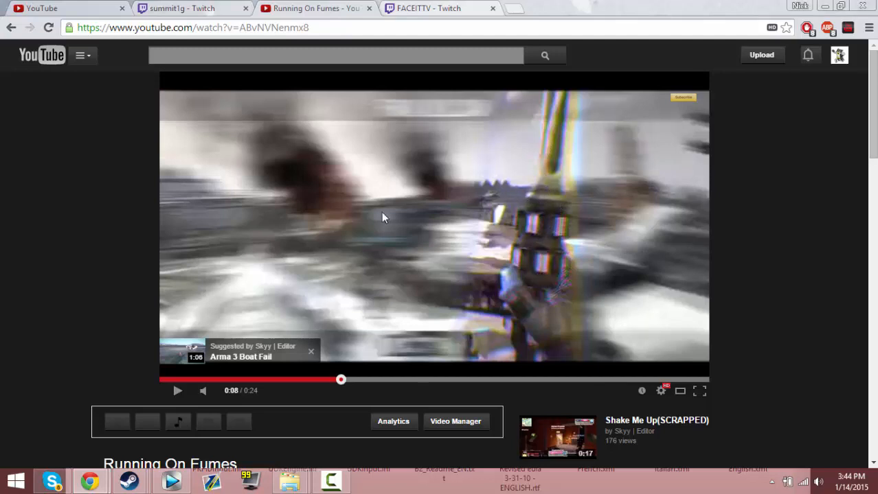
left_click(177, 390)
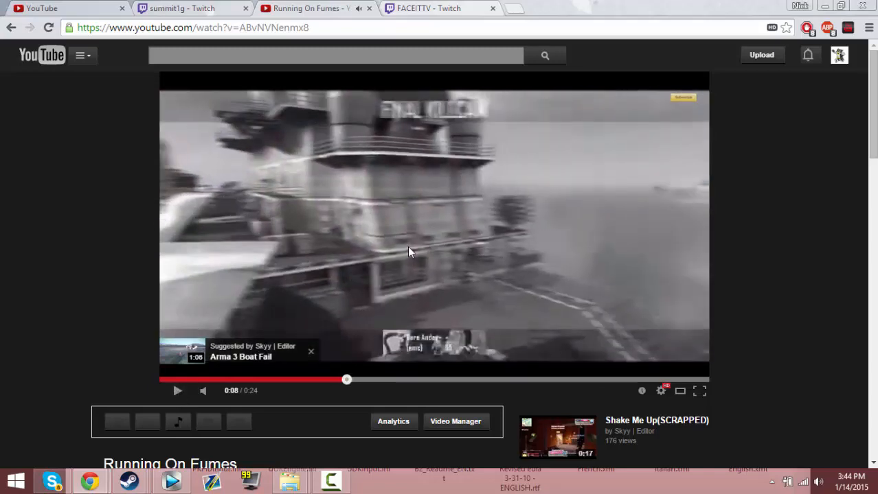
Switch back to Vegas Pro, trim the clip's start to 00:00:13;18, and move it to the timeline's beginning
left_click(172, 481)
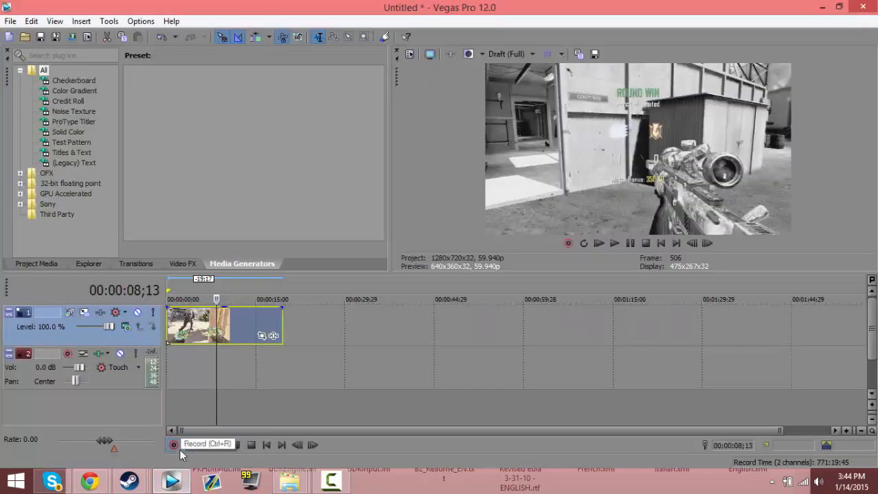
left_click(205, 338)
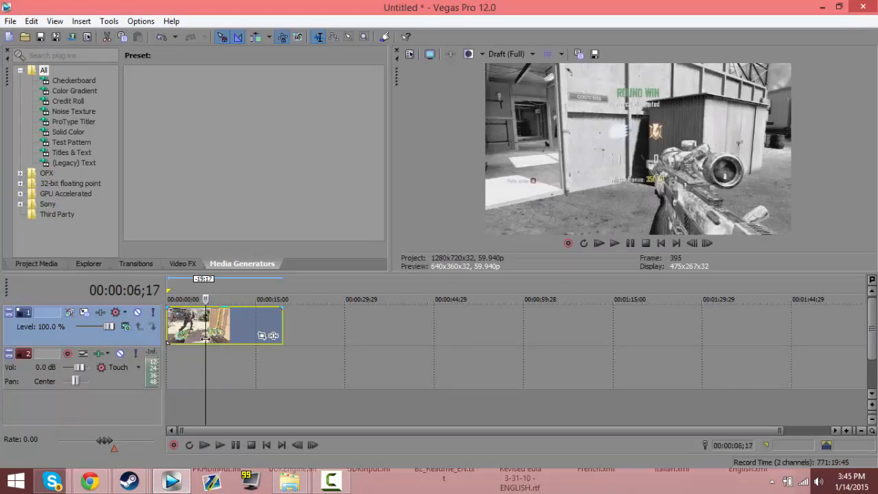
left_click_drag(205, 339, 248, 325)
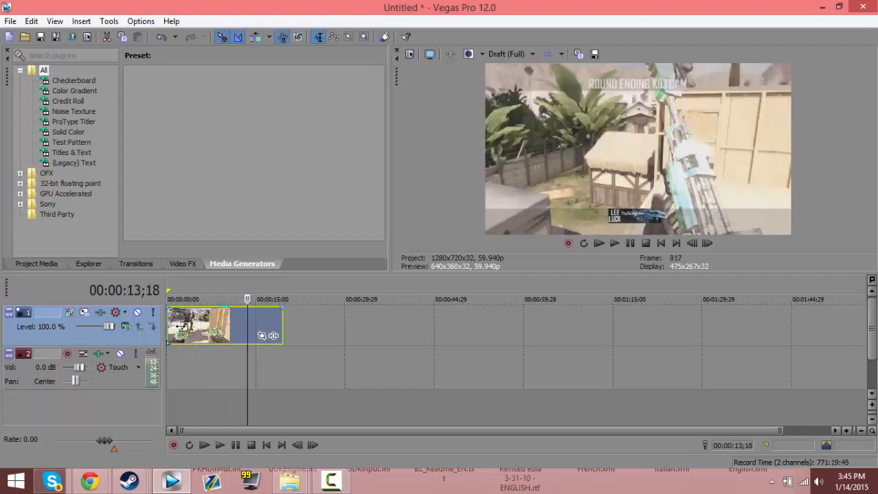
mouse_move(182, 327)
left_mouse_down()
mouse_move(247, 326)
mouse_move(173, 321)
left_mouse_up()
left_click(168, 320)
scroll(192, 347, "up", 1)
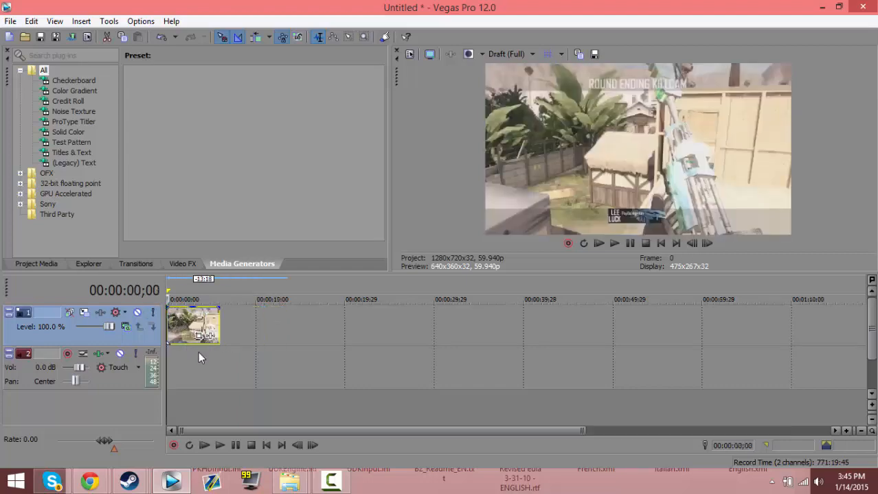
Extend the shortened clip backward to recover earlier footage and set its start at 3;01 on the timeline
scroll(220, 373, "up", 3)
left_click(220, 372)
left_click_drag(220, 370, 167, 324)
left_click_drag(239, 333, 113, 321)
left_click_drag(228, 327, 337, 327)
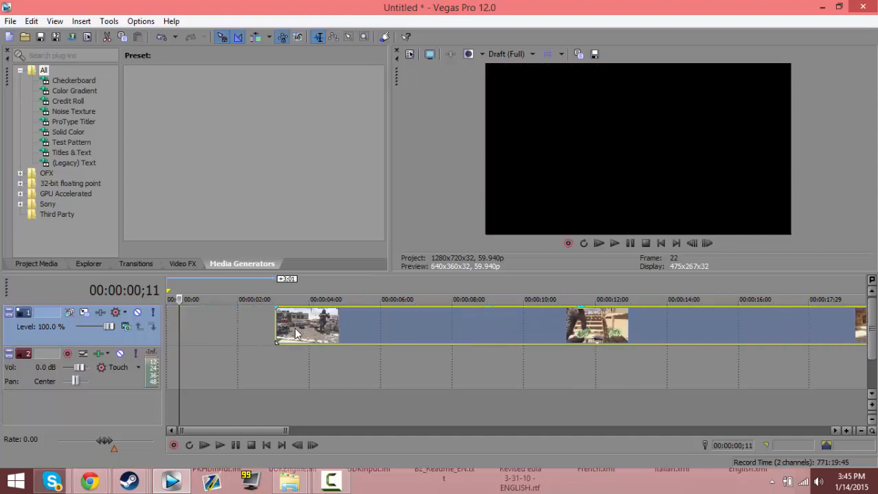
Trim the clip's start to 00:00:03;10 in the wooden-wall scene and move the clip to the timeline's beginning
left_click(294, 328)
key("space")
key("space")
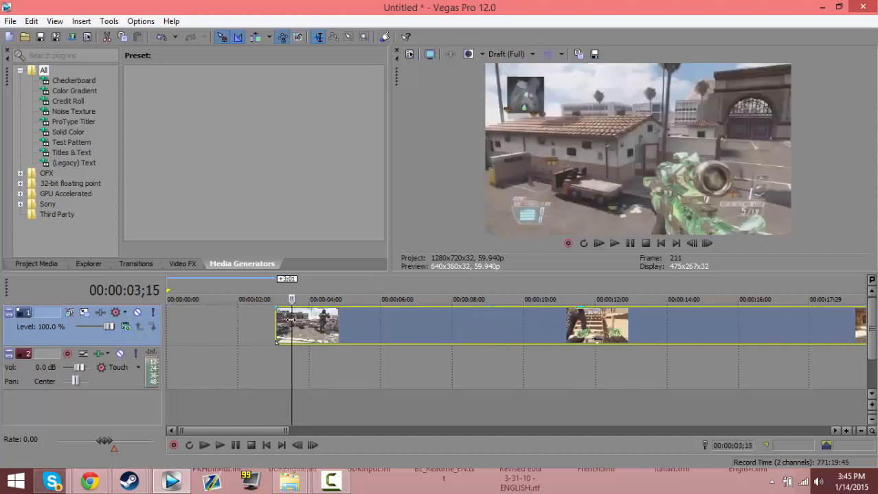
mouse_move(292, 320)
left_mouse_down()
mouse_move(194, 322)
mouse_move(286, 324)
left_mouse_up()
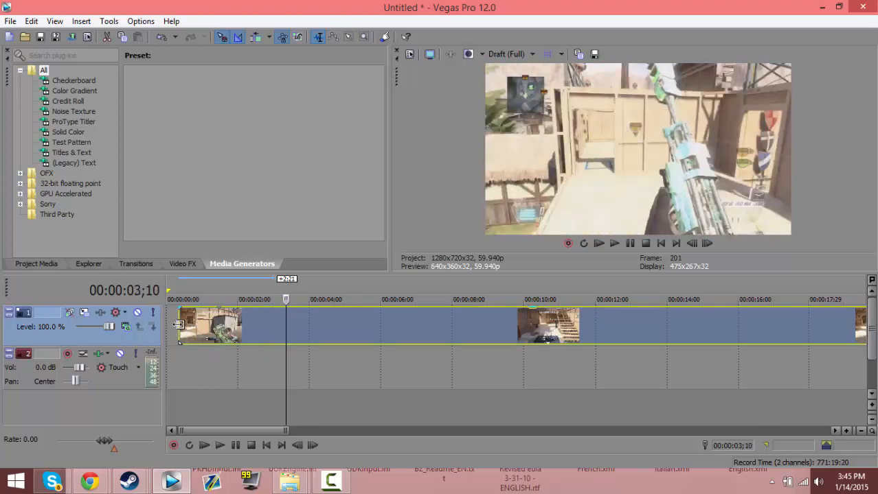
mouse_move(180, 327)
left_mouse_down()
mouse_move(282, 329)
mouse_move(172, 329)
mouse_move(186, 321)
mouse_move(176, 318)
mouse_move(194, 320)
mouse_move(168, 317)
left_mouse_up()
left_click(208, 329)
Step through the opening frames and split the clip at 00:00:00;03, frame 7
left_click(706, 244)
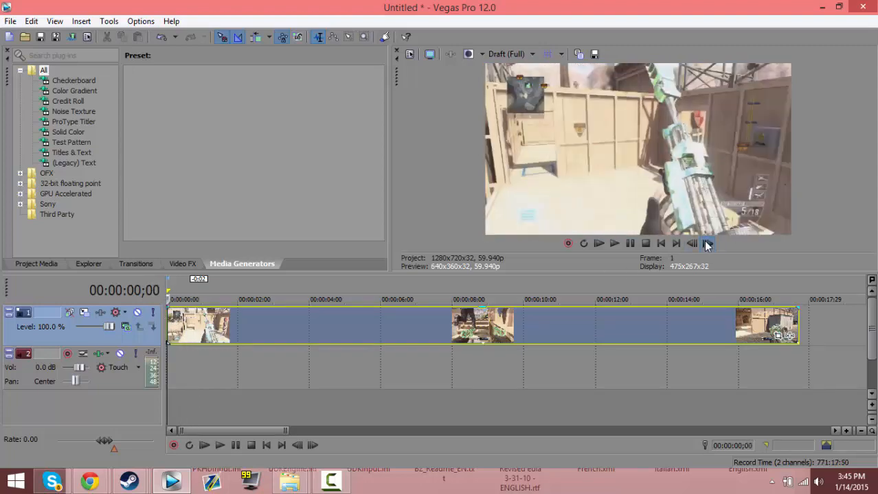
left_click(707, 244)
left_click(698, 245)
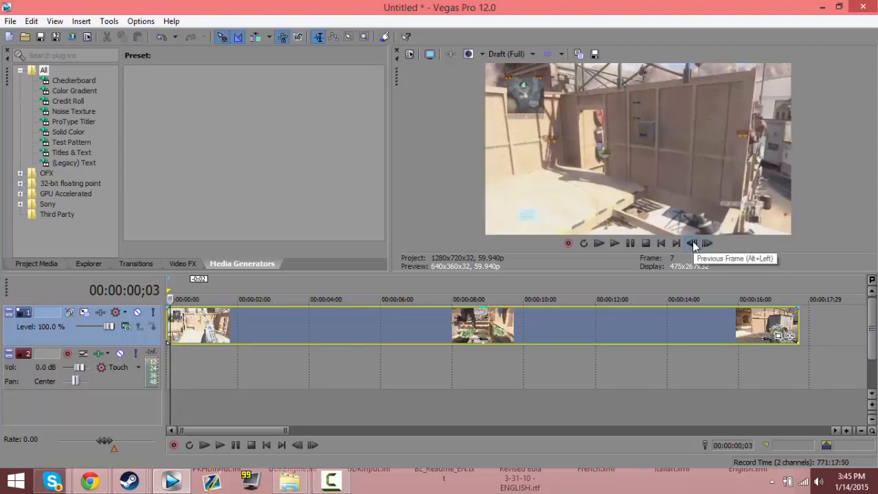
left_click(698, 245)
left_click(708, 245)
left_click(708, 245)
Advance frame by frame and split the clip again at 00:00:00;07, frame 14
left_click(708, 245)
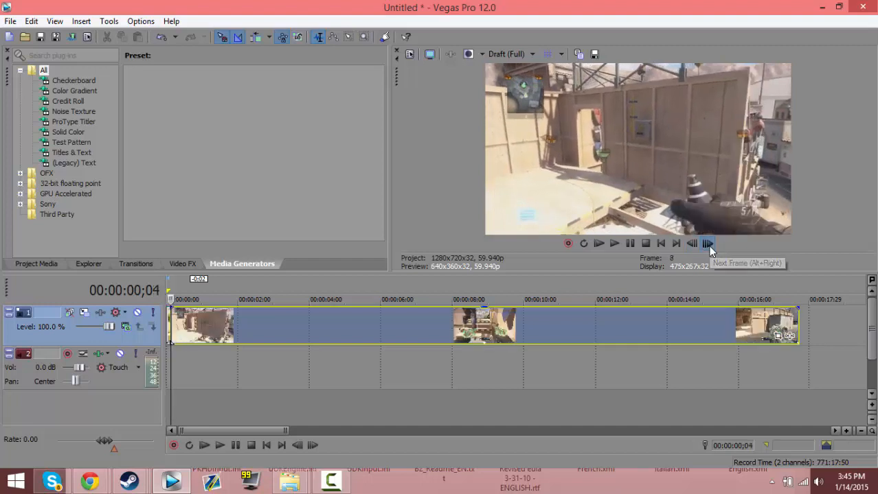
left_click(708, 246)
left_click(708, 245)
left_click(708, 245)
left_click(708, 245)
left_click(708, 245)
left_click(708, 245)
left_click(693, 246)
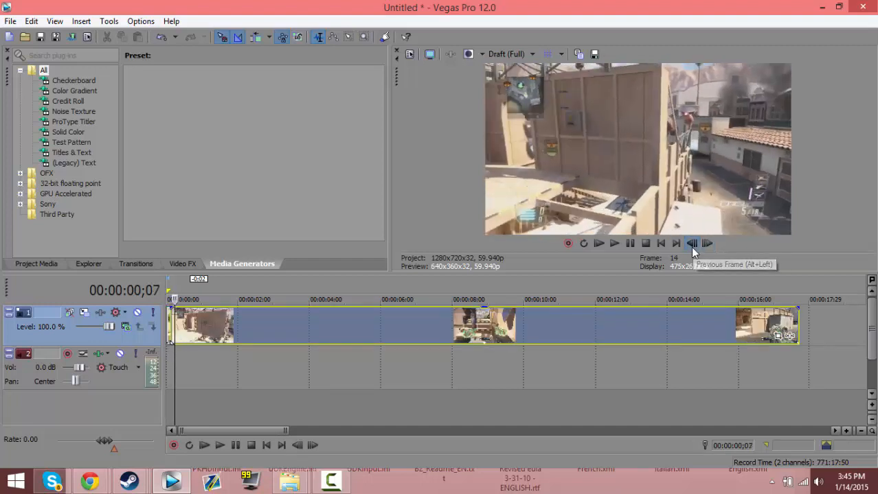
left_click(692, 246)
left_click(707, 246)
scroll(416, 333, "up", 4)
scroll(415, 333, "up", 4)
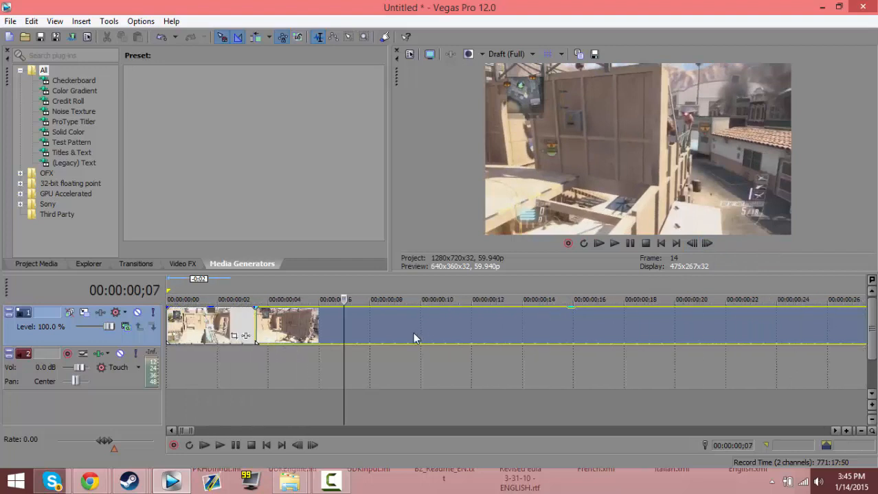
Insert a new video track above the clip and copy the short middle segment onto it, directly above the original
left_click(260, 330)
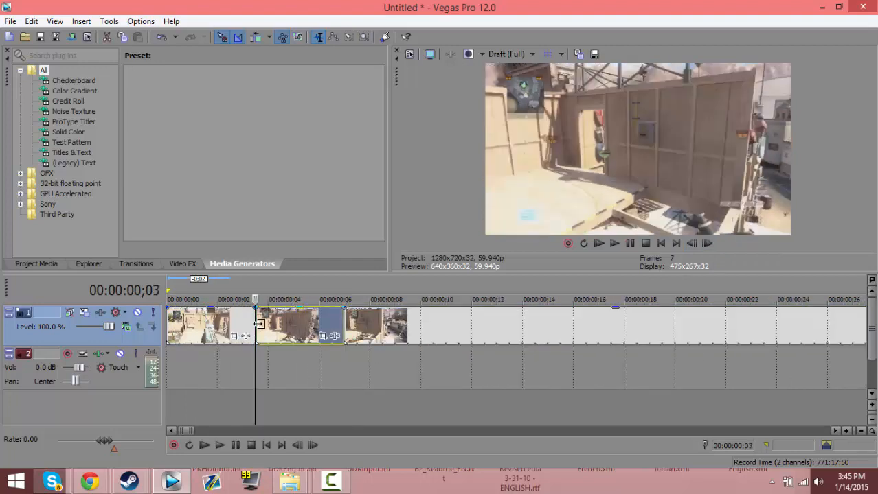
key("ctrl+shift+q")
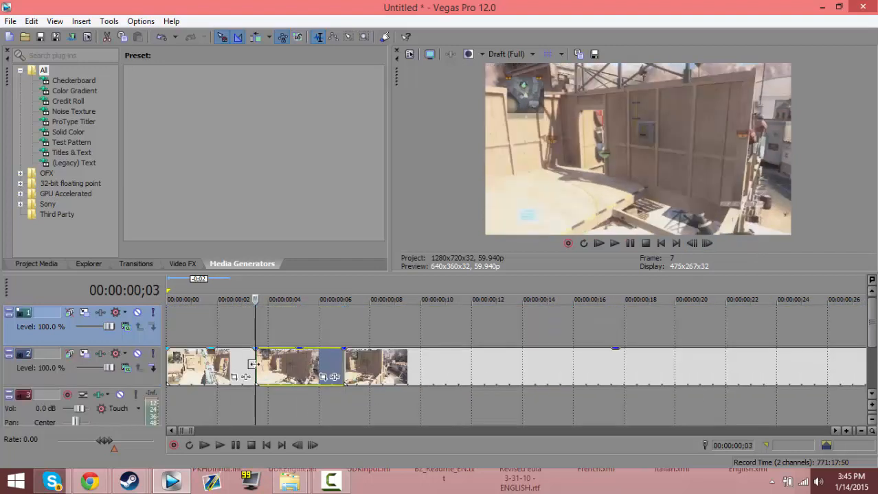
left_click(251, 358)
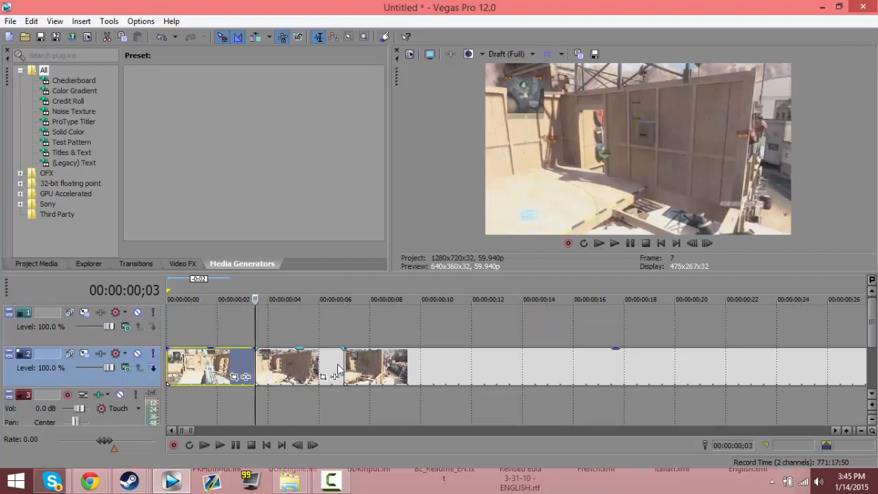
left_click(297, 366)
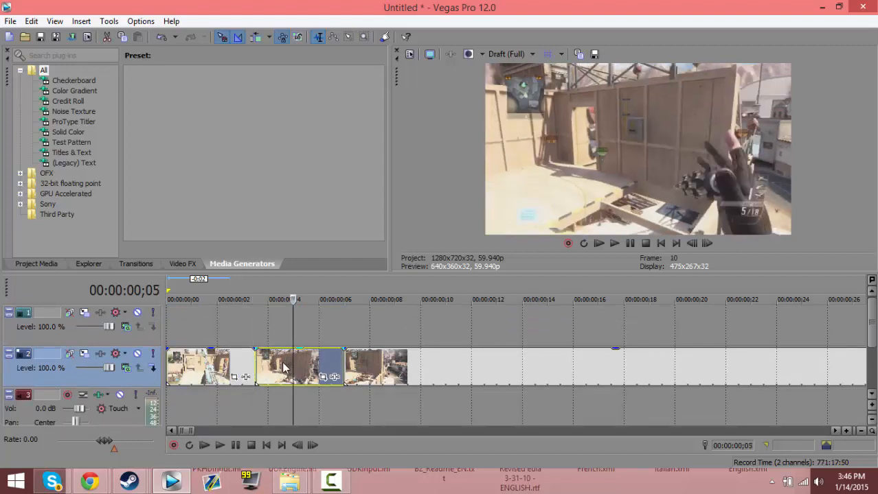
left_click_drag(285, 364, 287, 330)
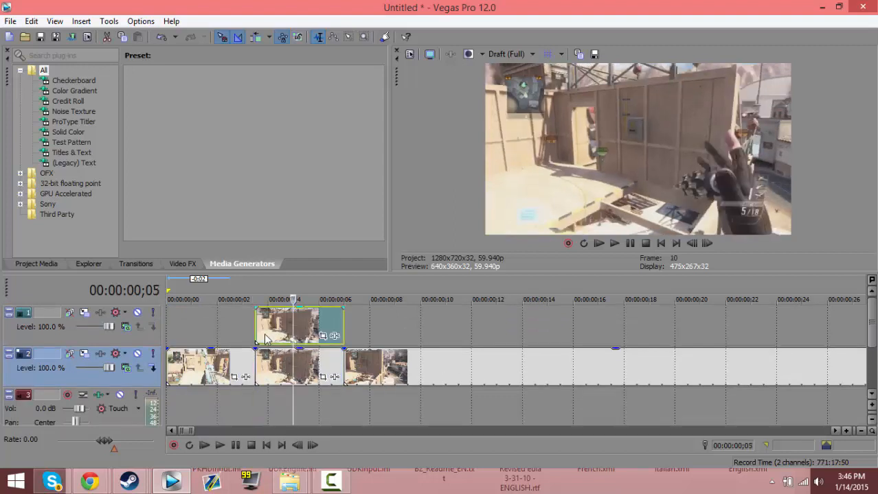
left_click(259, 336)
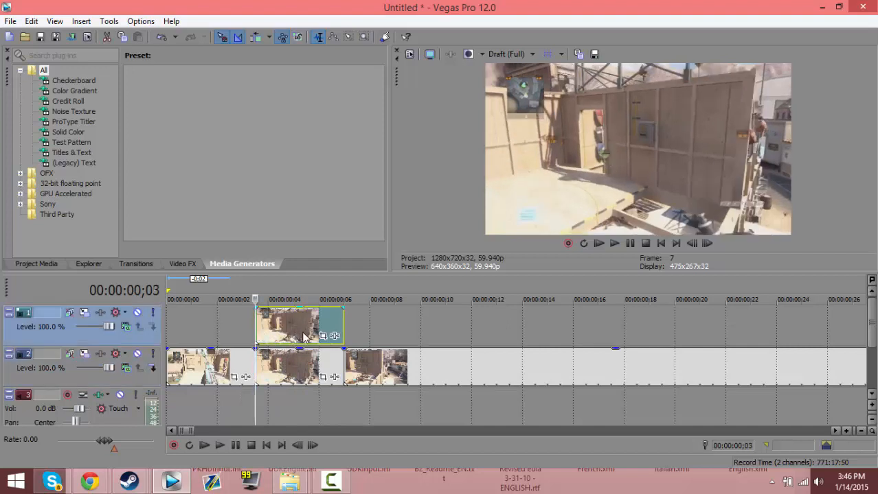
left_click(281, 374)
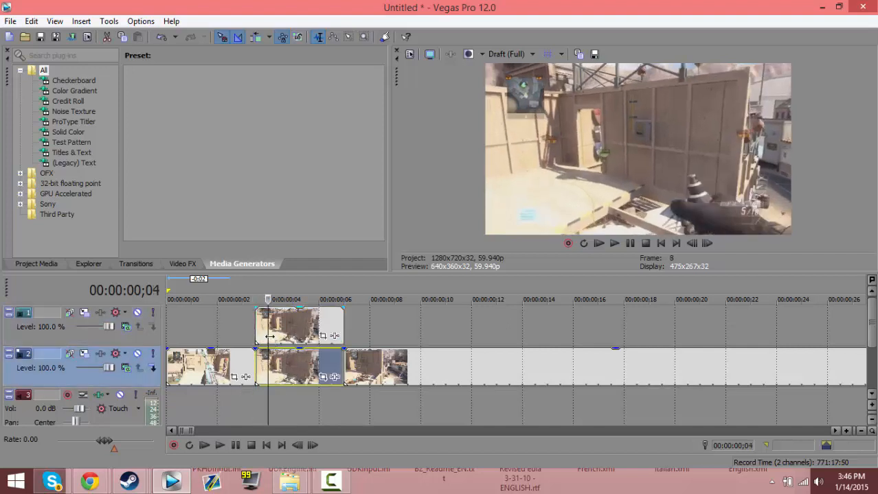
Open Event Pan/Crop for the copied segment on track 1 at its first frame and enable Mask
left_click(256, 328)
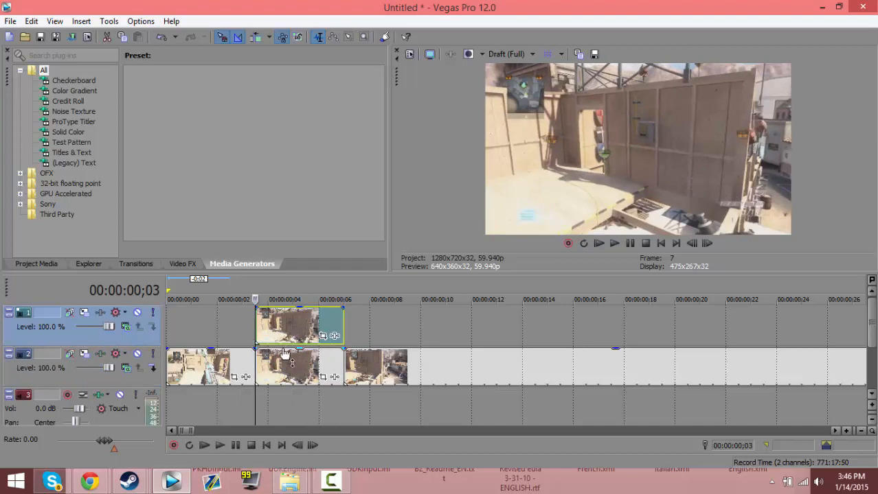
left_click(323, 336)
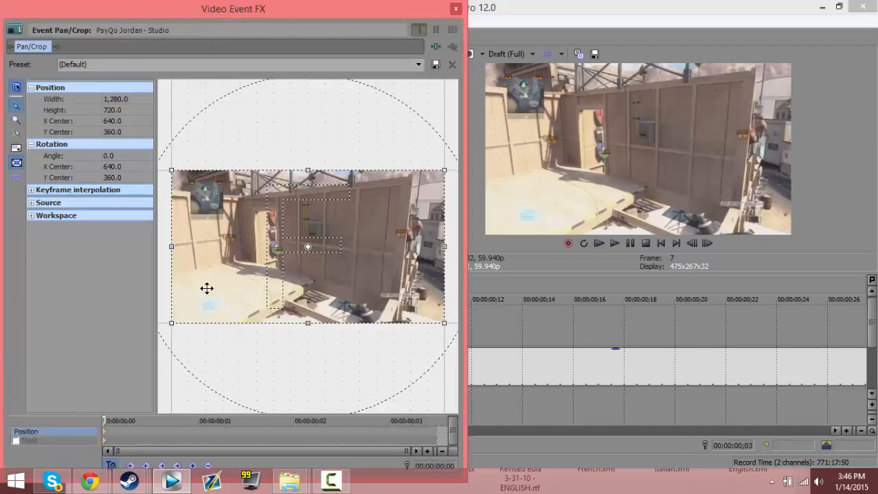
left_click(59, 440)
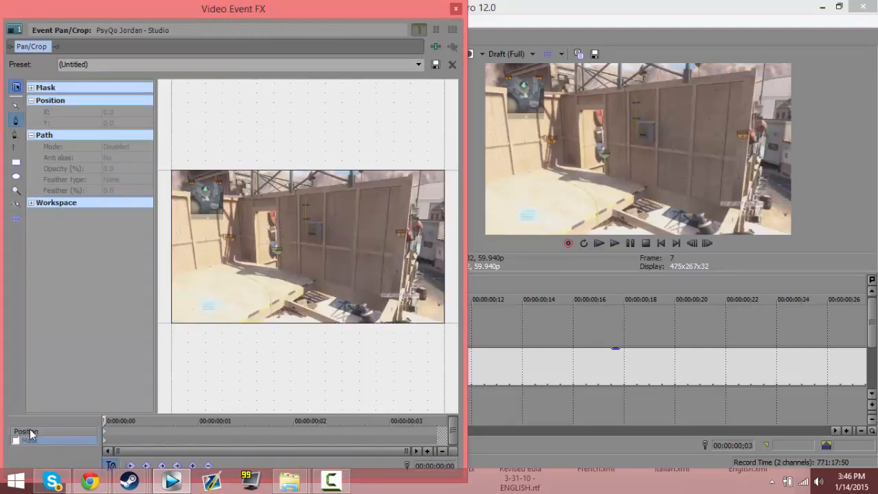
Draw a closed six-point mask around the dark gun tip at the lower edge of the segment's first frame
left_click(17, 106)
left_click_drag(377, 281, 329, 232)
scroll(331, 256, "up", 2)
left_click_drag(295, 264, 315, 285)
scroll(289, 280, "down", 1)
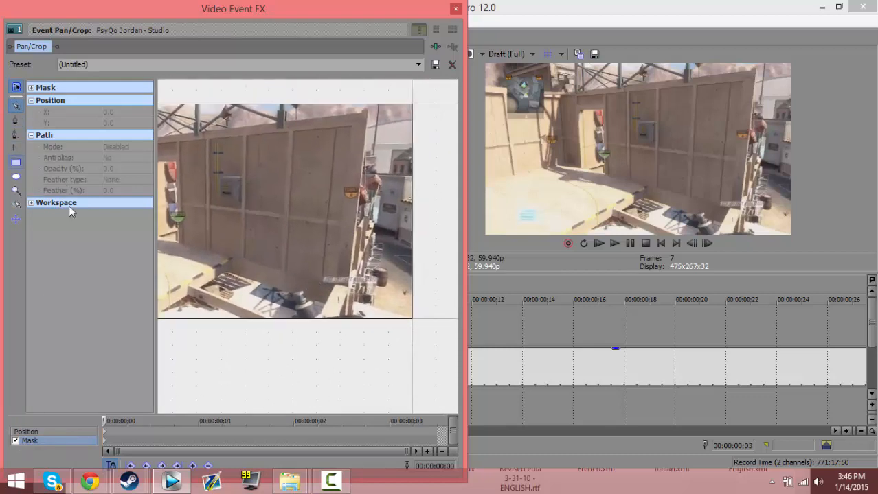
left_click(16, 120)
left_click(281, 323)
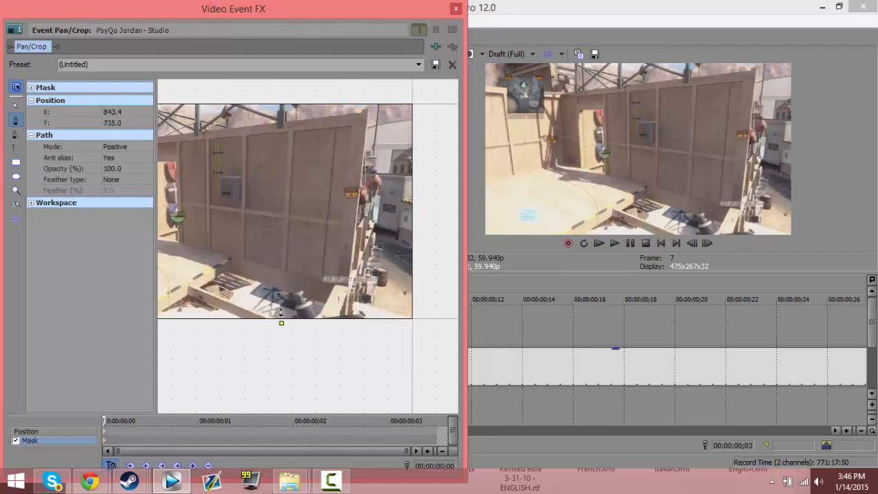
left_click(274, 278)
left_click(304, 270)
left_click(326, 296)
left_click(331, 332)
left_click(294, 328)
left_click(281, 323)
Set the mask's feather type to Both and its feather to 5%
left_click(118, 180)
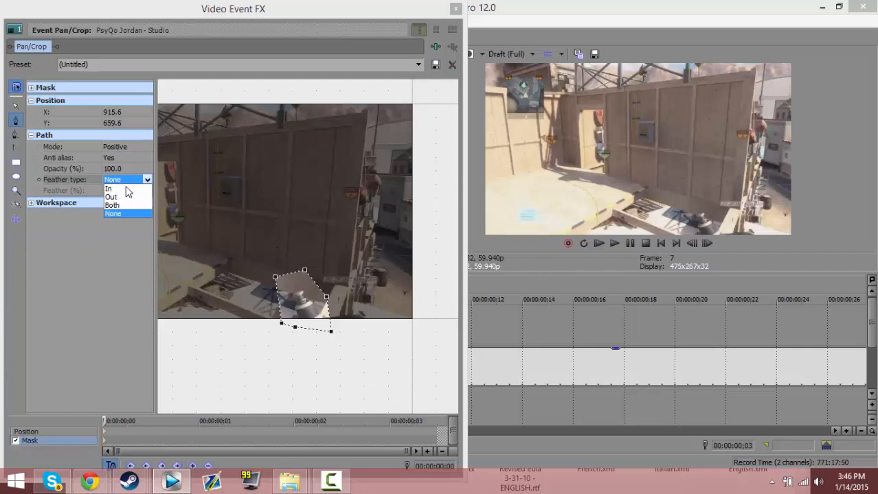
left_click(111, 206)
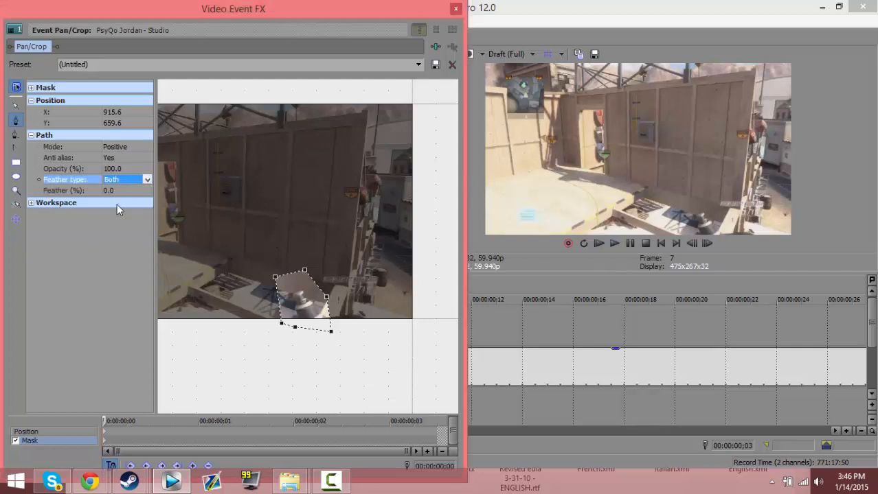
left_click(119, 191)
key("Return")
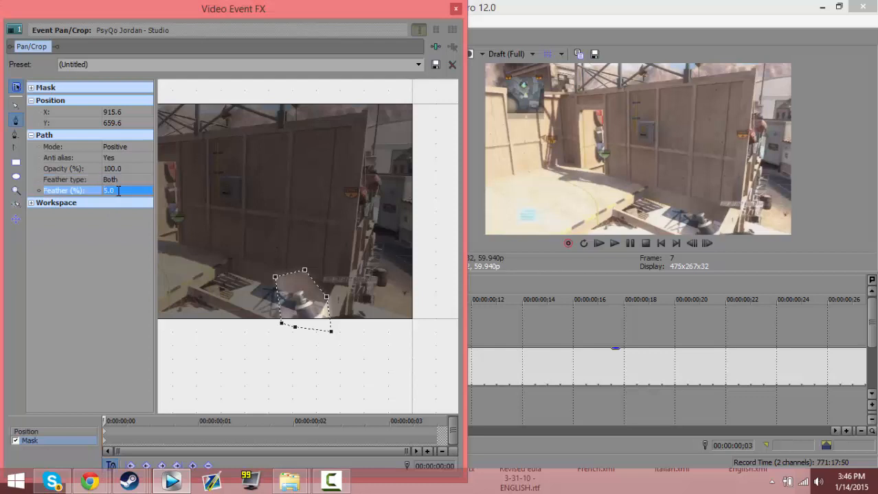
Advance to frame 8, reset the mask, and outline the gun there with a closed seven-point mask
left_click(714, 244)
right_click(326, 301)
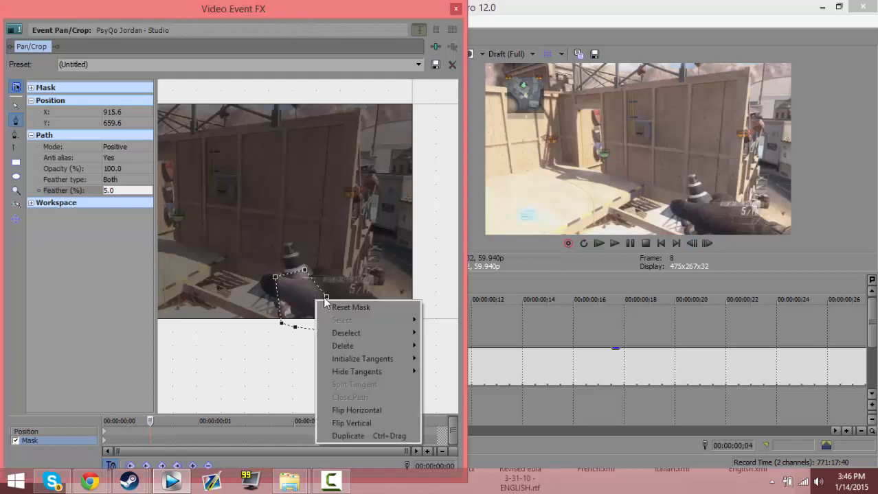
left_click(330, 307)
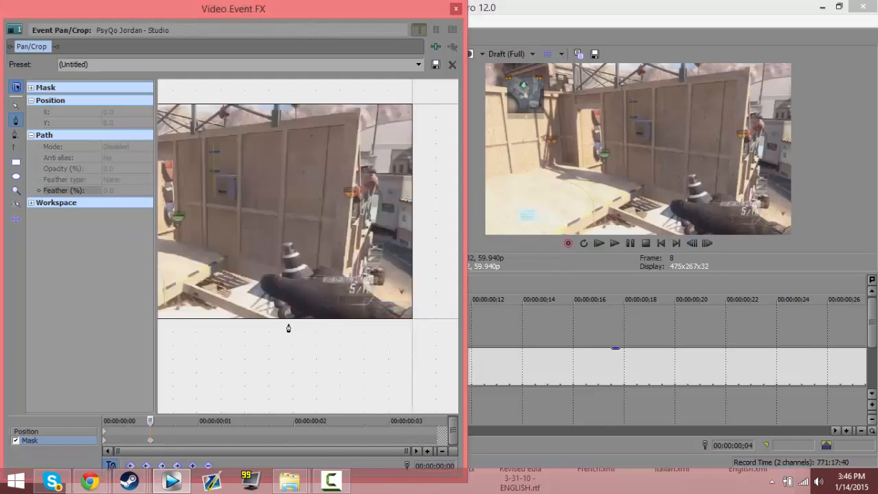
left_click(275, 322)
left_click(255, 264)
left_click(251, 225)
left_click(287, 224)
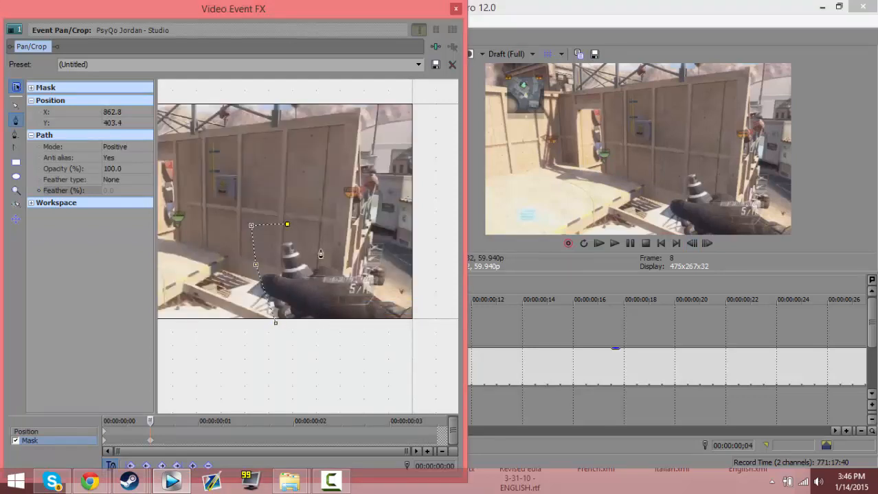
left_click(320, 252)
left_click(335, 288)
left_click(335, 317)
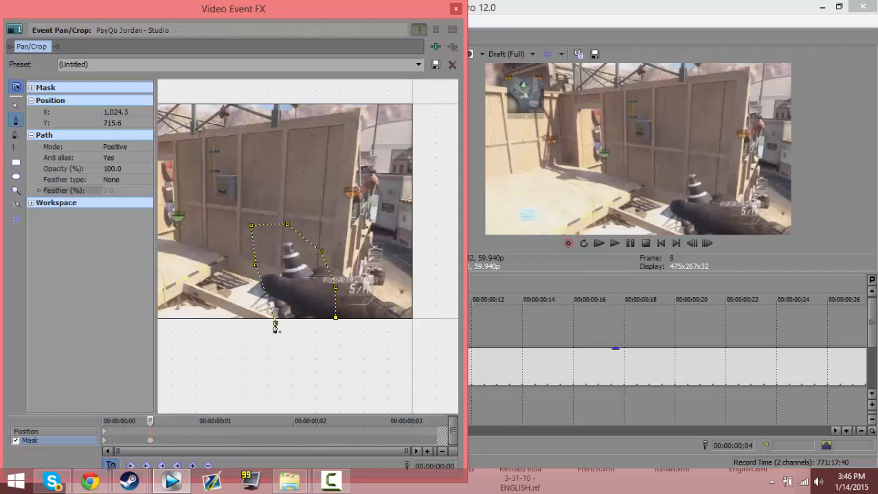
left_click(275, 322)
Feather the frame 8 mask on both sides by 5%
left_click(130, 180)
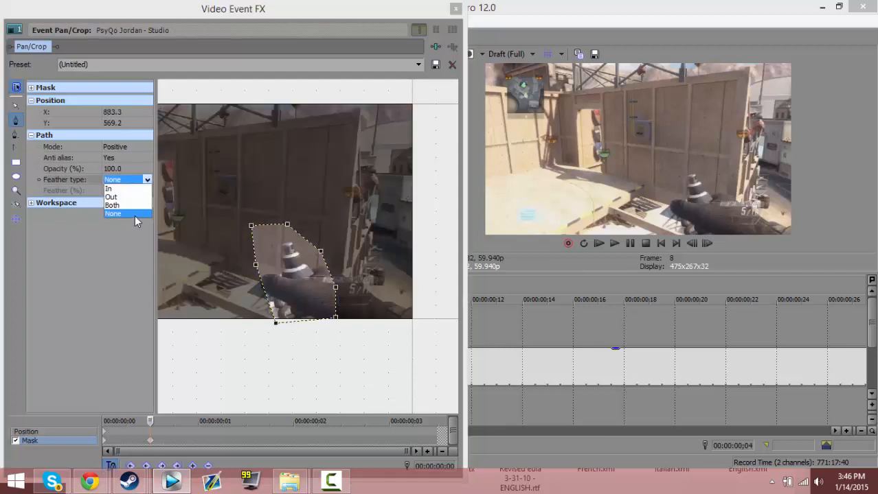
left_click(121, 205)
left_click(119, 192)
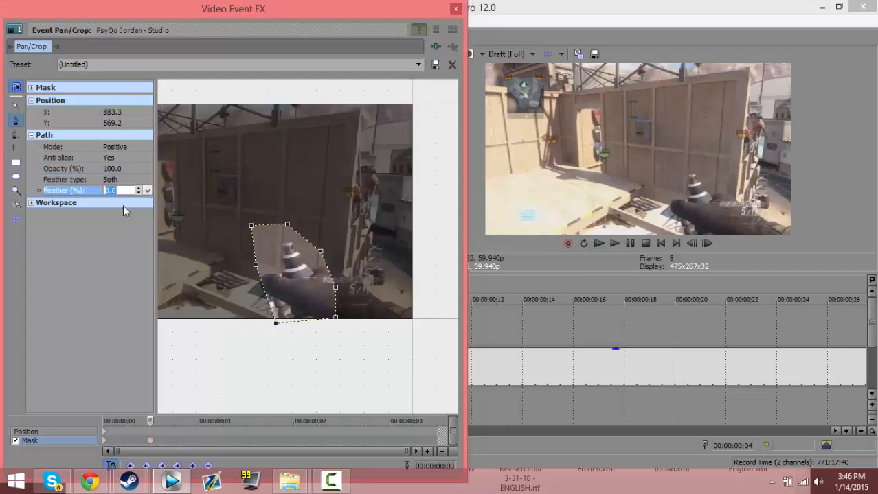
Advance to frame 9, reset the mask, and draw a closed eight-point mask around the gun and hand
left_click(707, 242)
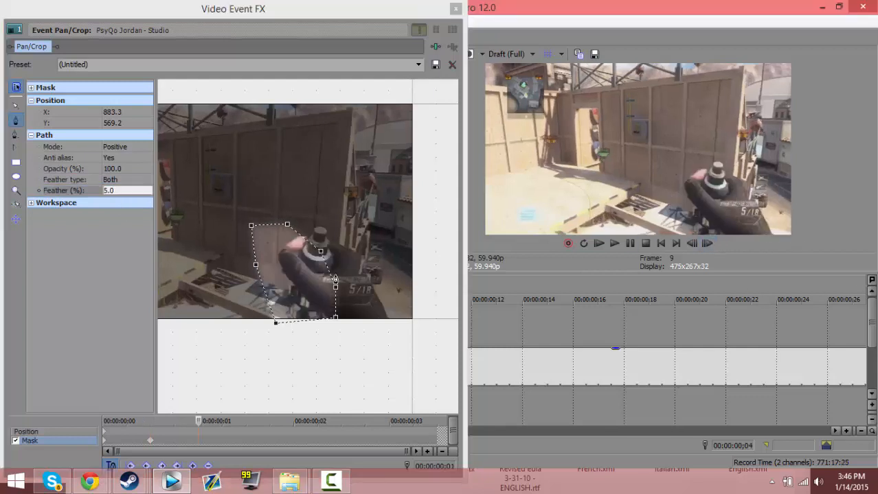
right_click(299, 284)
left_click(334, 290)
left_click(270, 321)
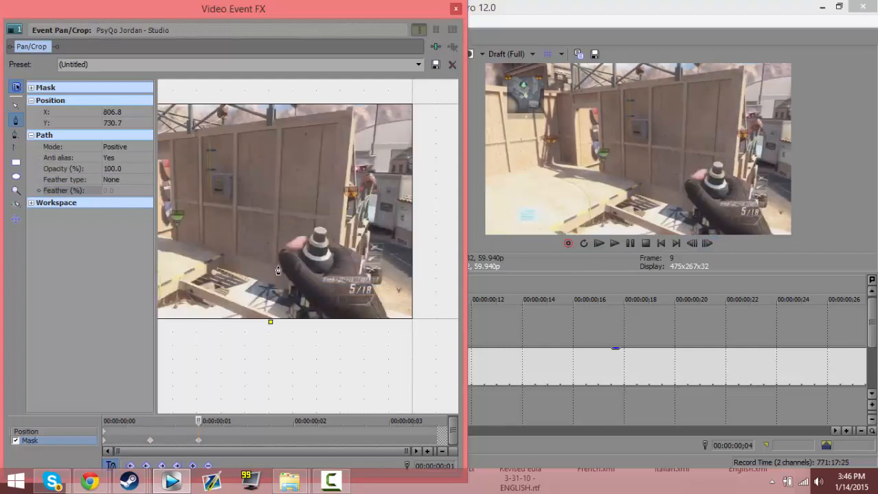
left_click(281, 249)
left_click(300, 206)
left_click(354, 230)
left_click(357, 279)
left_click(340, 316)
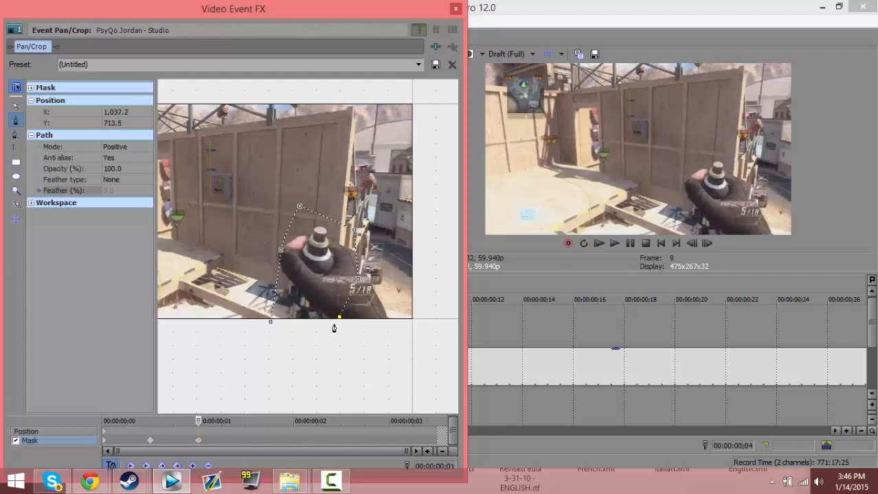
left_click(329, 334)
left_click(297, 328)
left_click(271, 321)
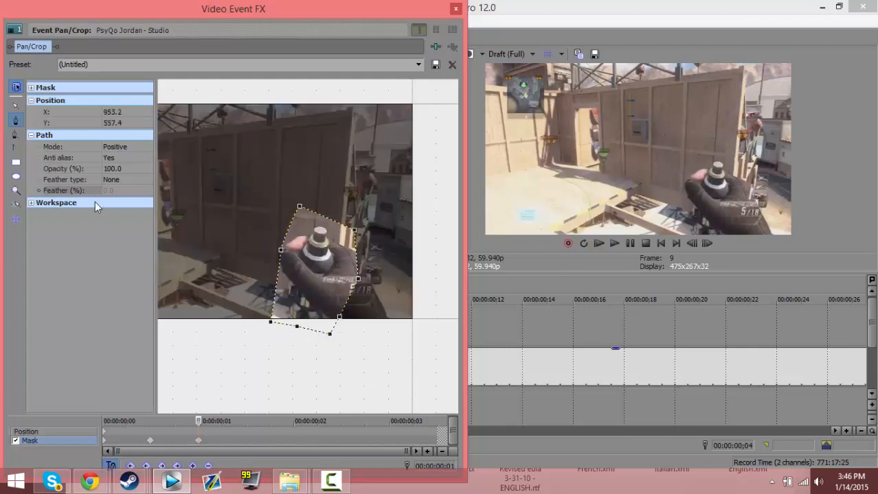
Give the frame 9 mask a feather type of Both at 5% and close the event's effects window
left_click(120, 180)
left_click(125, 210)
left_click(123, 191)
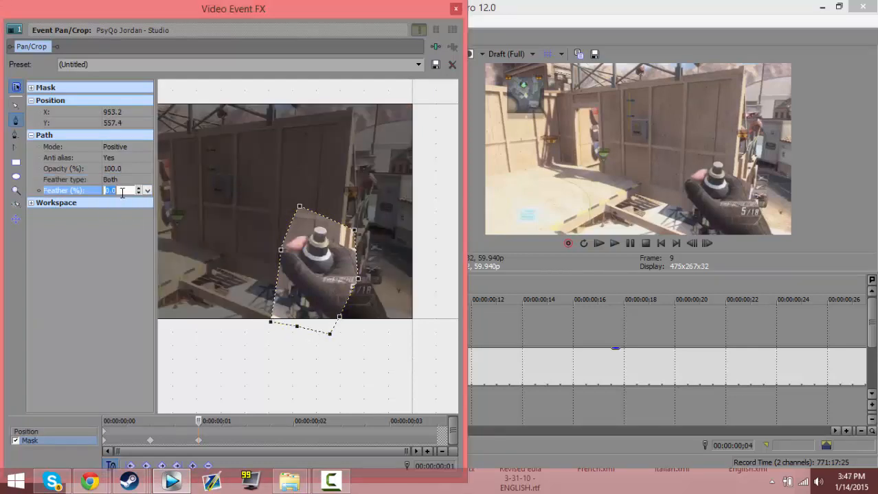
left_click(455, 8)
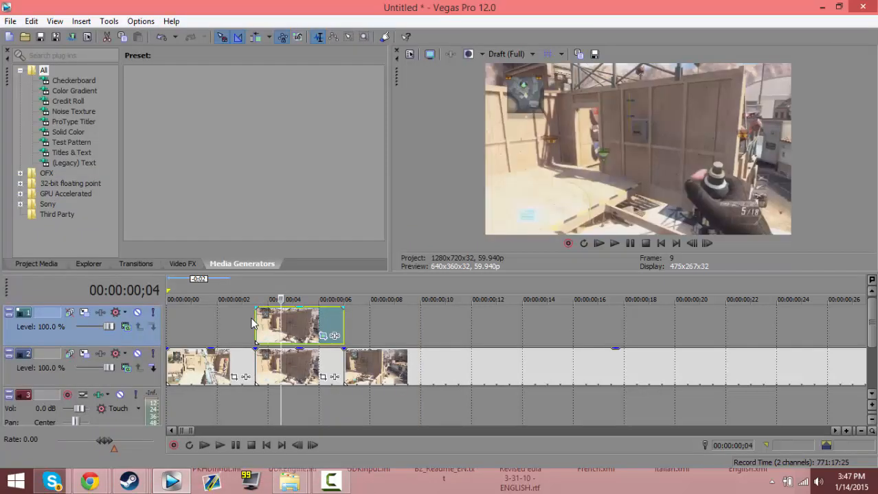
Apply the Magic Bullet Looks effect with the RGB split preset to the masked segment on track 1 and scrub through it
left_click(254, 322)
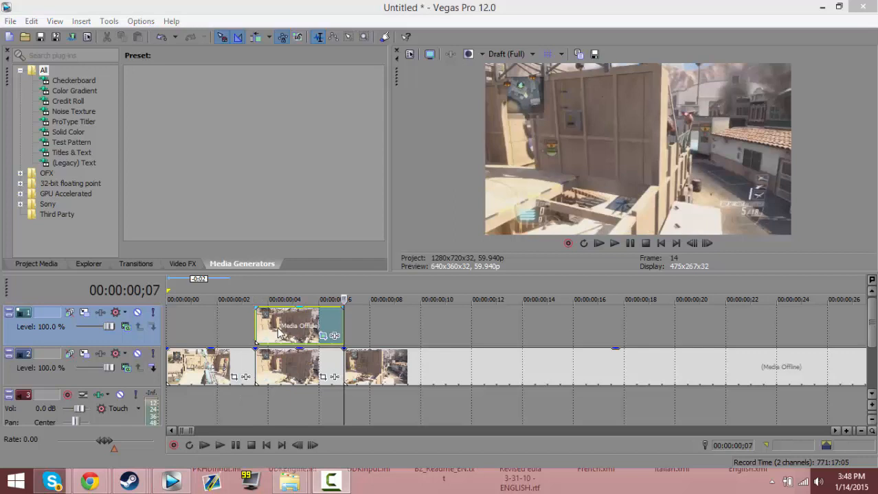
left_click(279, 333)
left_click(191, 266)
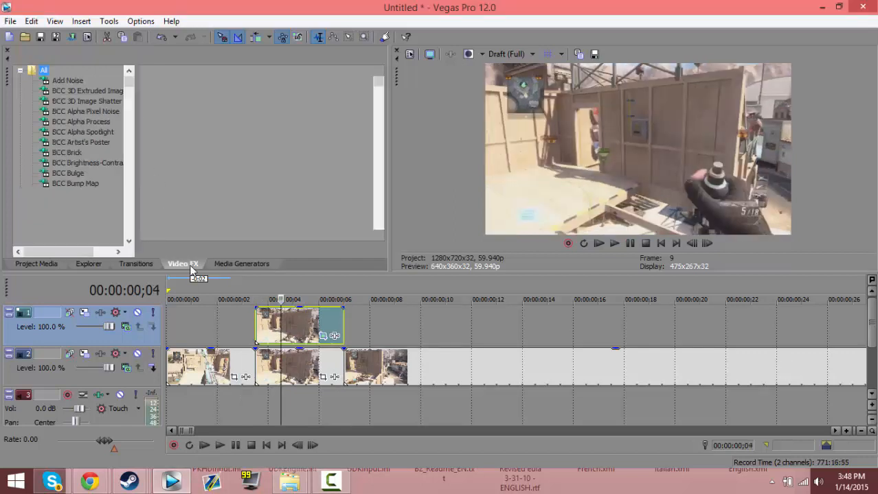
left_click_drag(128, 88, 125, 191)
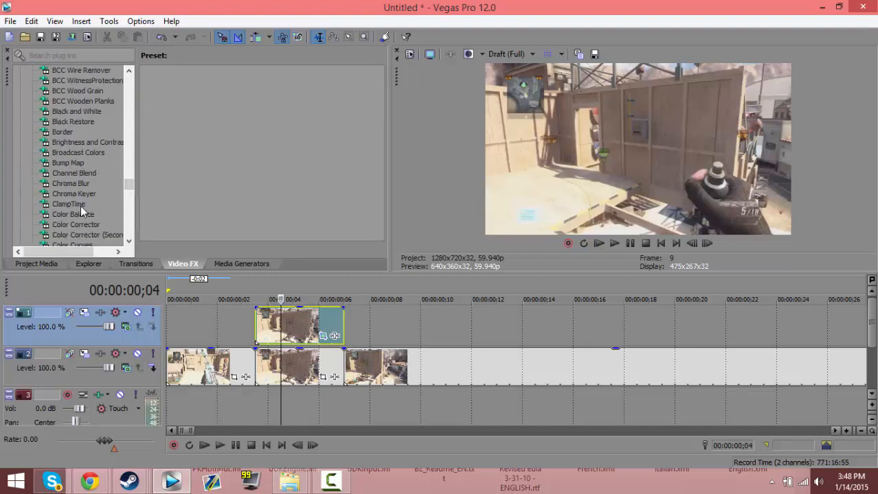
scroll(127, 184, "down", 1)
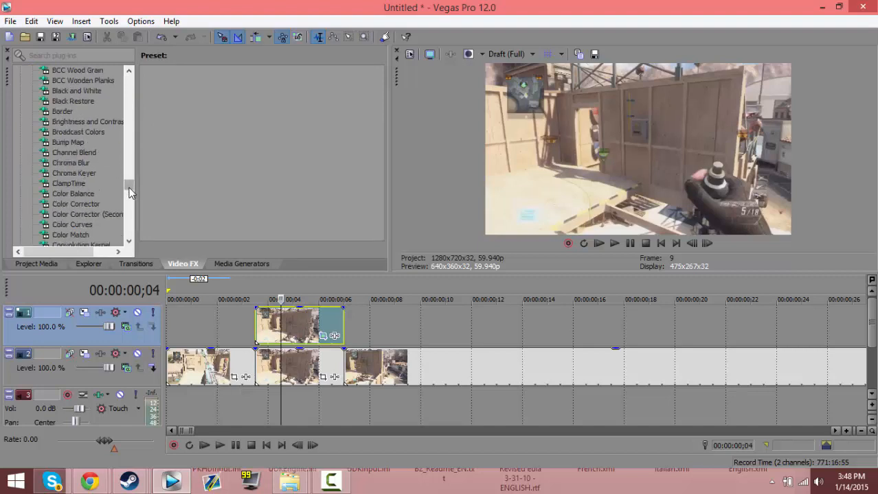
left_click(91, 194)
scroll(130, 199, "down", 1)
scroll(130, 199, "down", 8)
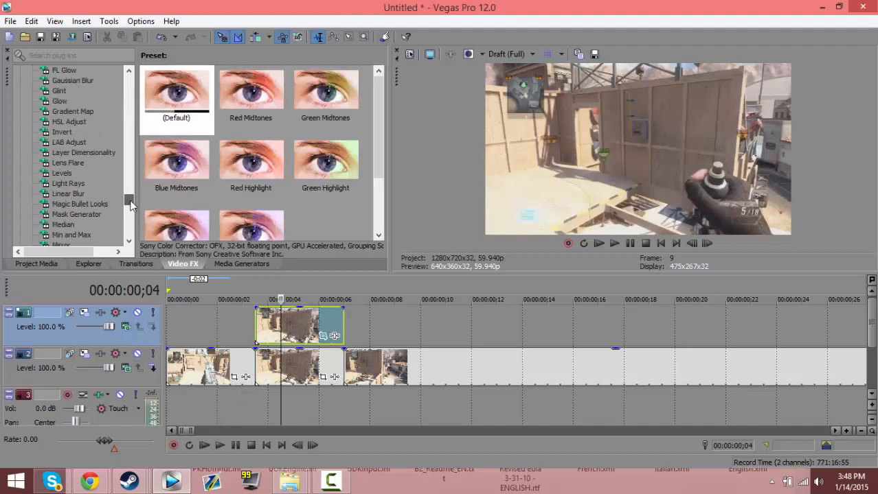
scroll(94, 208, "down", 4)
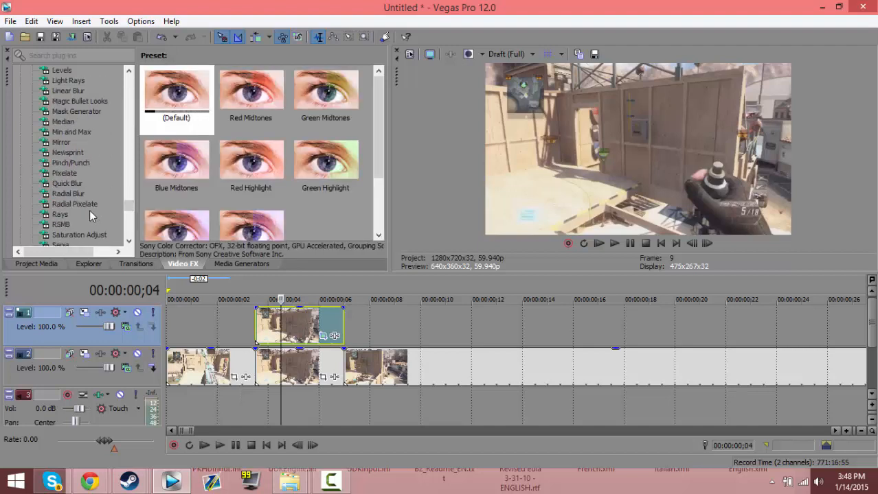
scroll(74, 222, "up", 5)
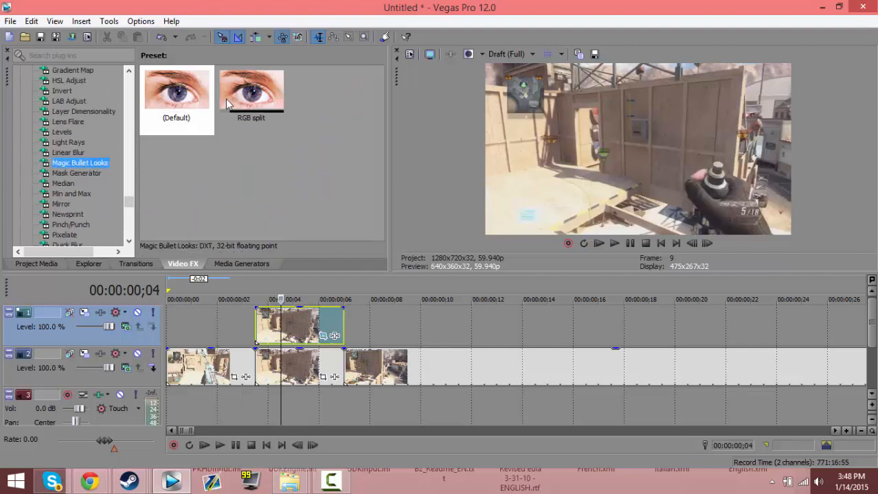
left_click_drag(231, 103, 289, 325)
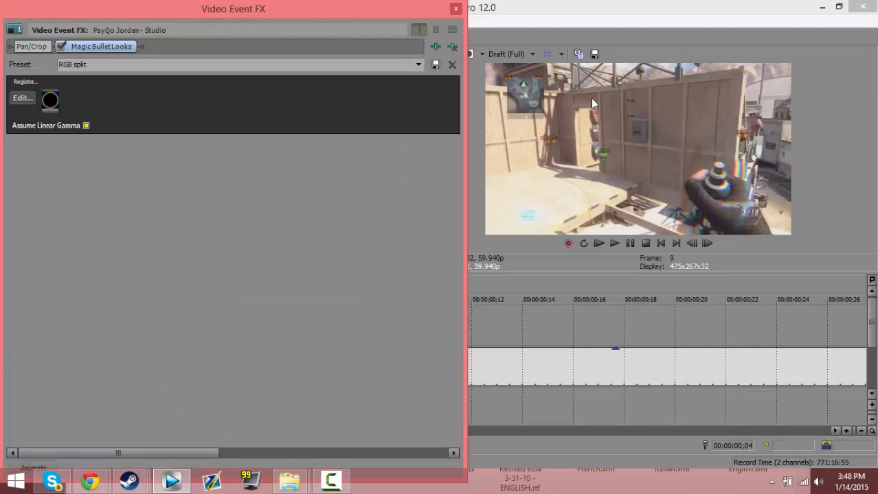
left_click(457, 8)
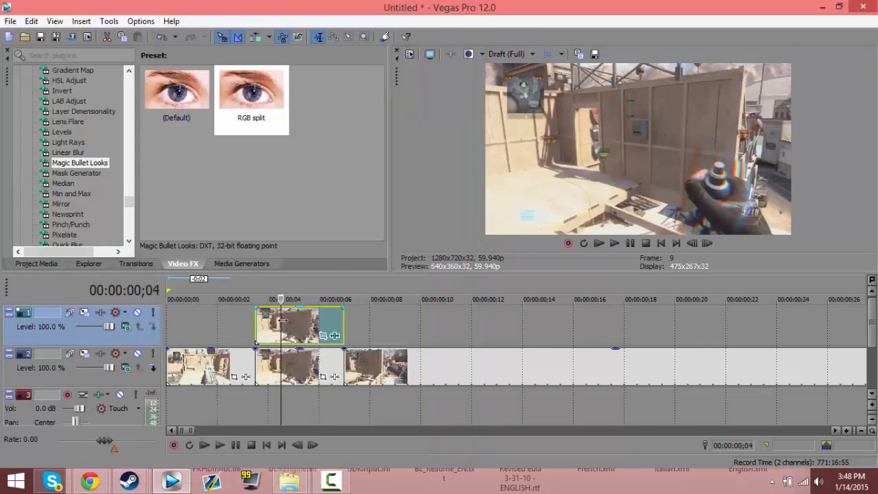
left_click_drag(281, 324, 318, 323)
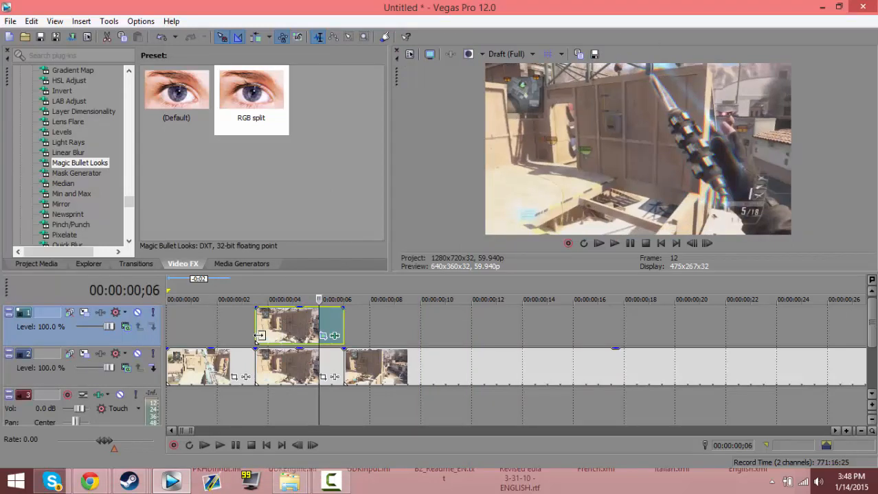
Apply the Black and White effect with its default preset to the middle segment on track 2
left_click(261, 371)
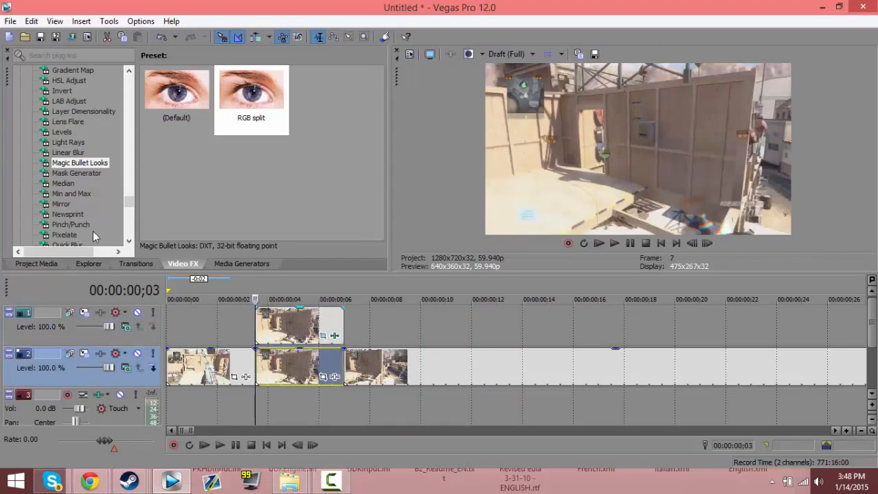
left_click_drag(130, 208, 132, 186)
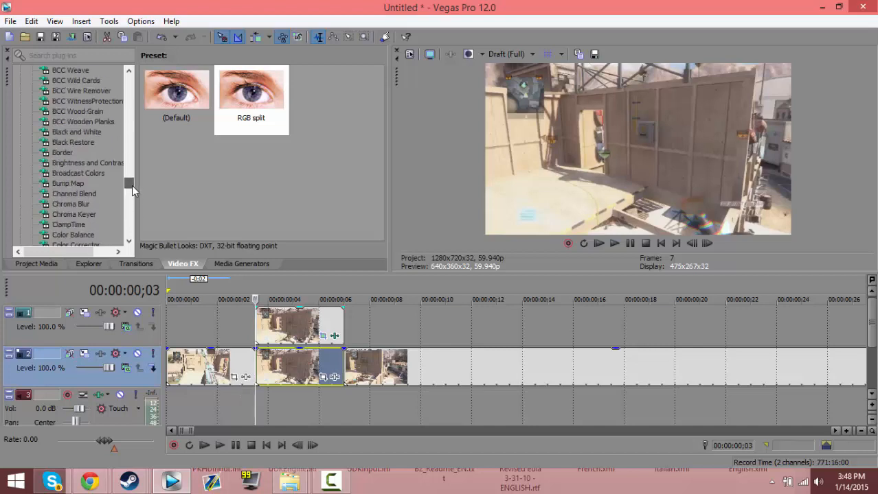
left_click(88, 133)
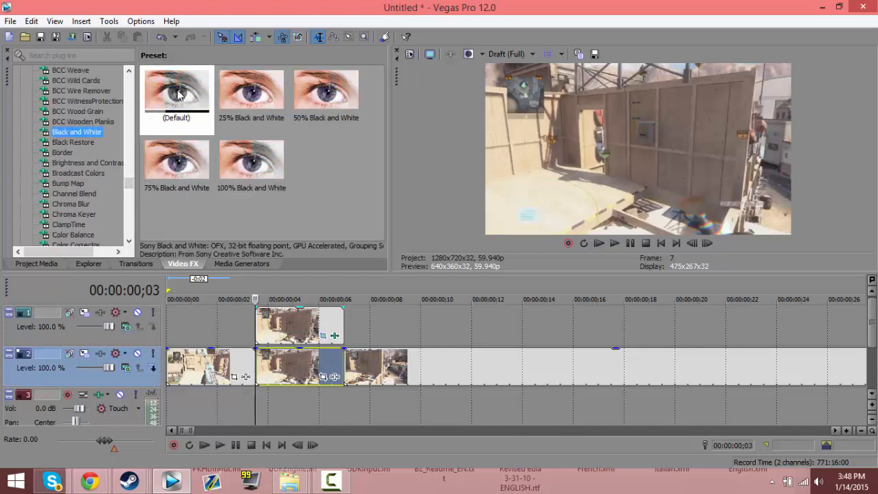
left_click_drag(178, 94, 286, 371)
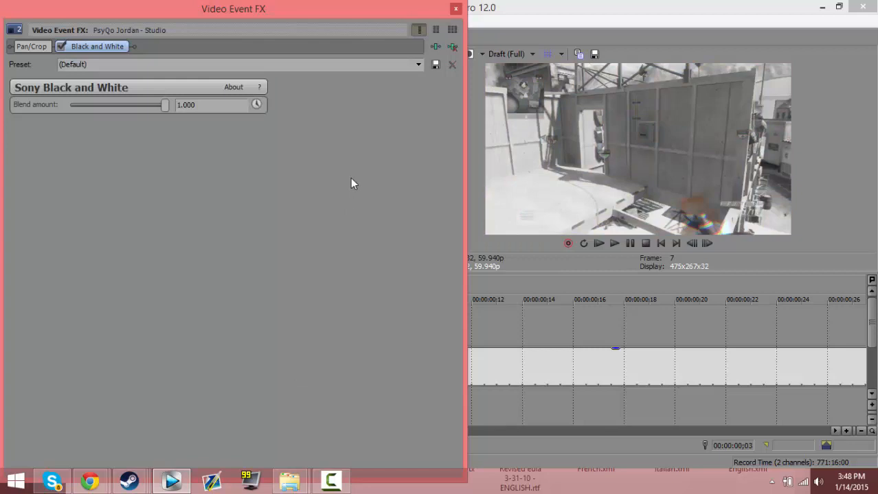
Animate the Black and White blend amount from 0.000 at the segment's start to 1.000 at 00:00:00;02
left_click(256, 105)
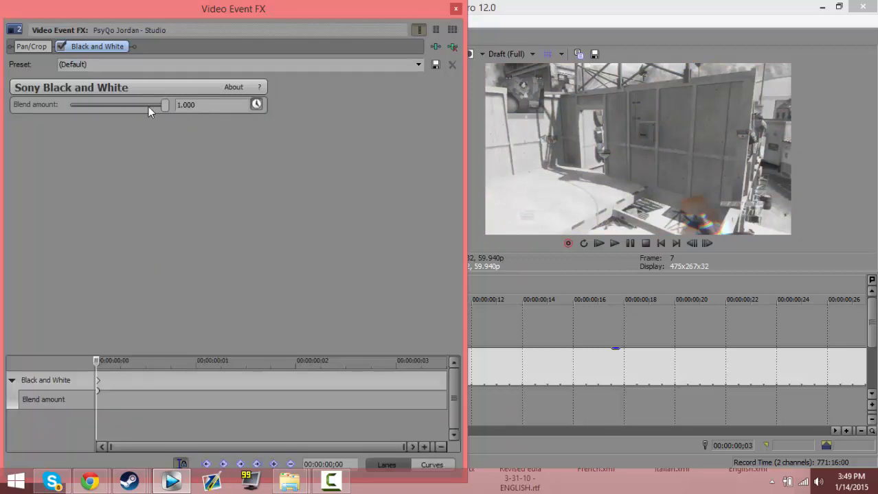
left_click_drag(167, 105, 80, 222)
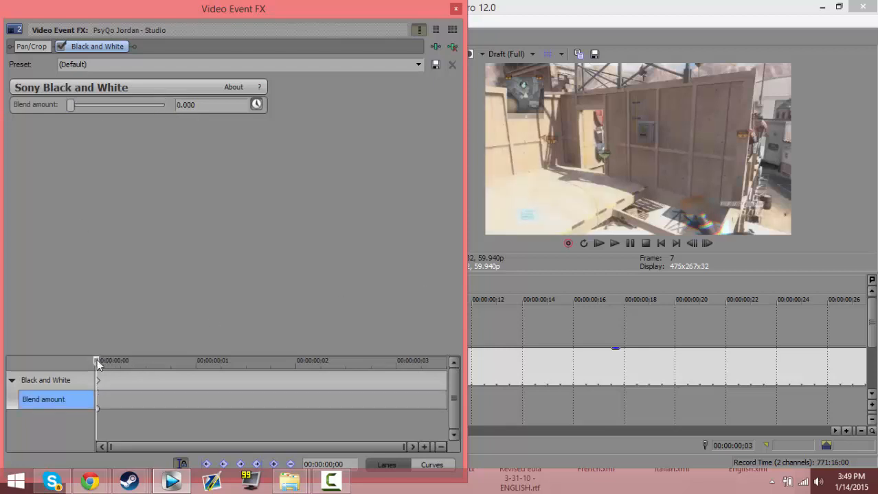
left_click_drag(125, 360, 270, 366)
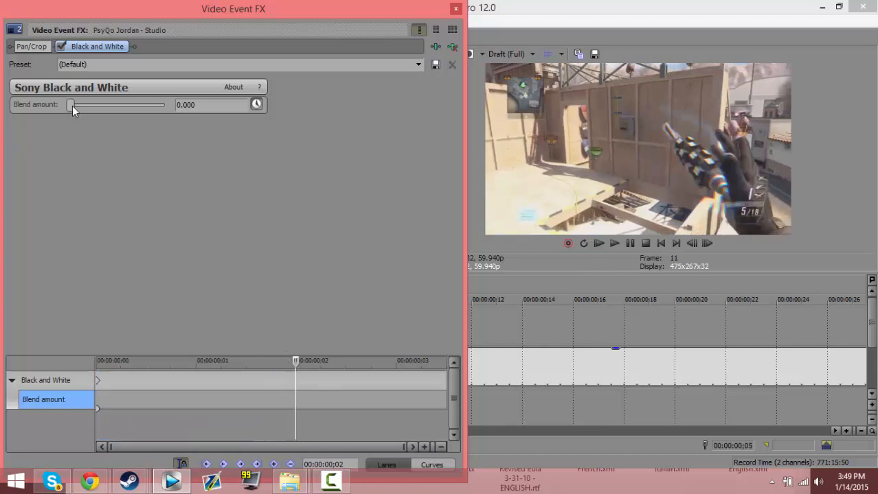
left_click_drag(72, 106, 600, 109)
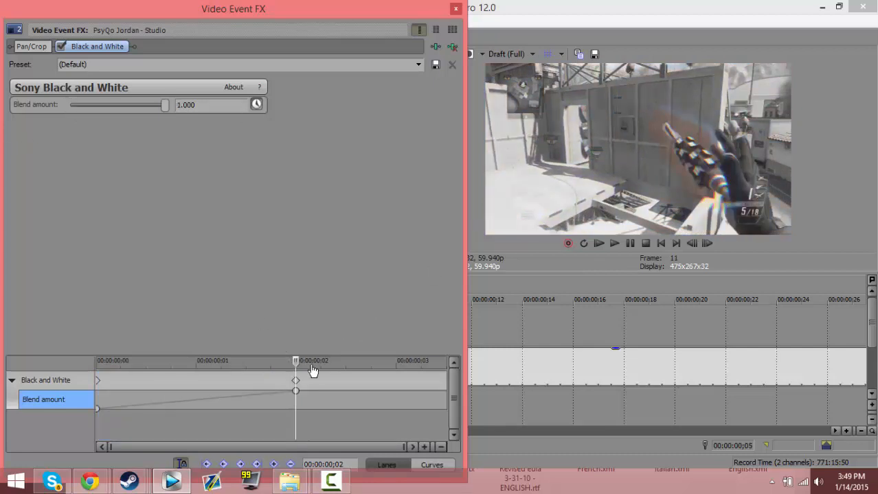
Return the Black and White blend amount to 0.000 at the segment's end and preview the effect over a short time selection
left_click_drag(297, 359, 445, 358)
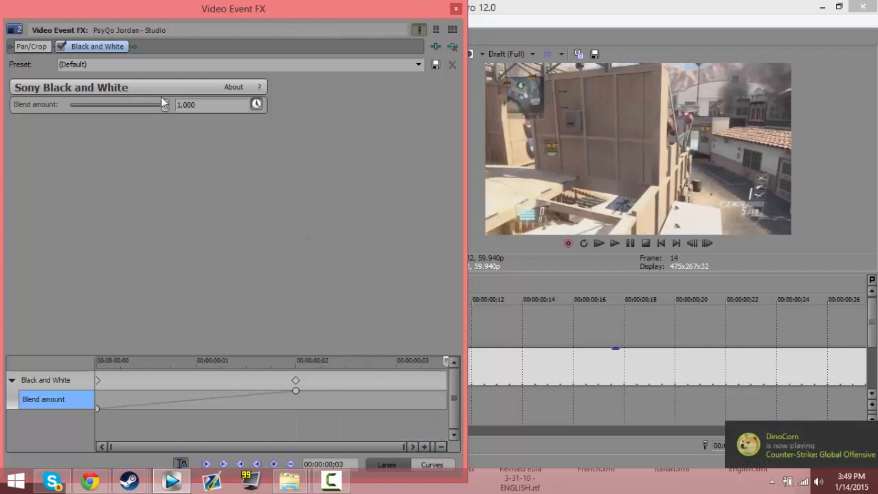
left_click(455, 9)
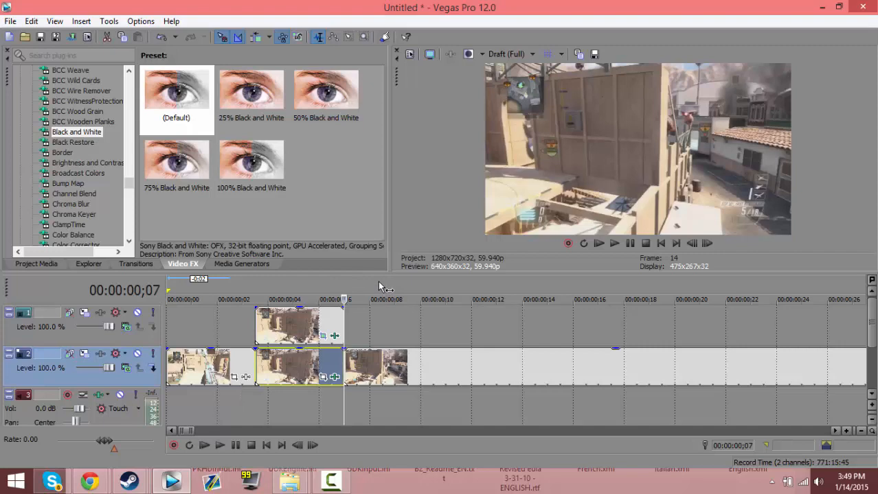
left_click_drag(381, 286, 218, 285)
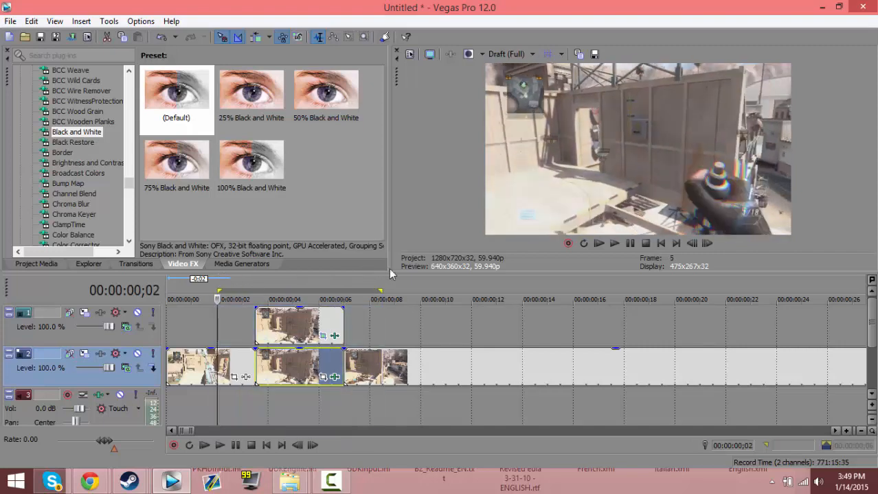
left_click(630, 243)
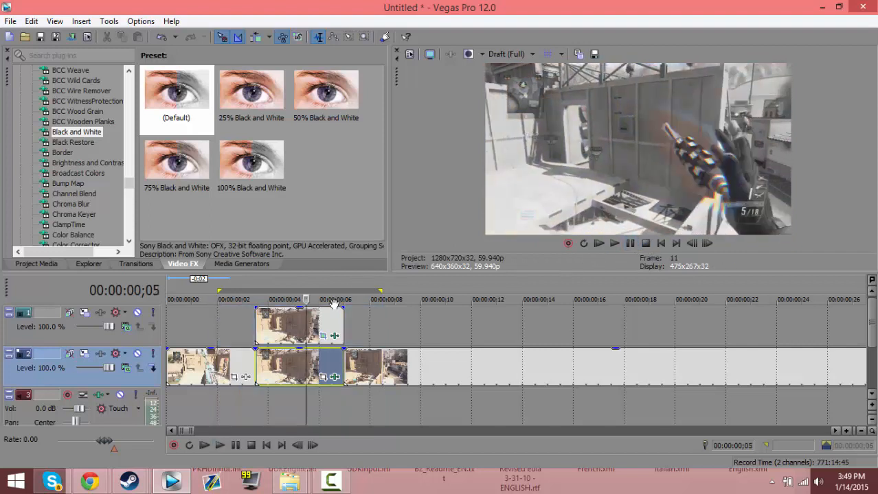
Time-stretch the middle segments on tracks 1 and 2 to end at 00:00:00;13, and place the last track 2 clip directly after them
left_click_drag(384, 378, 764, 377)
left_click_drag(342, 366, 509, 369)
left_click_drag(342, 323, 508, 322)
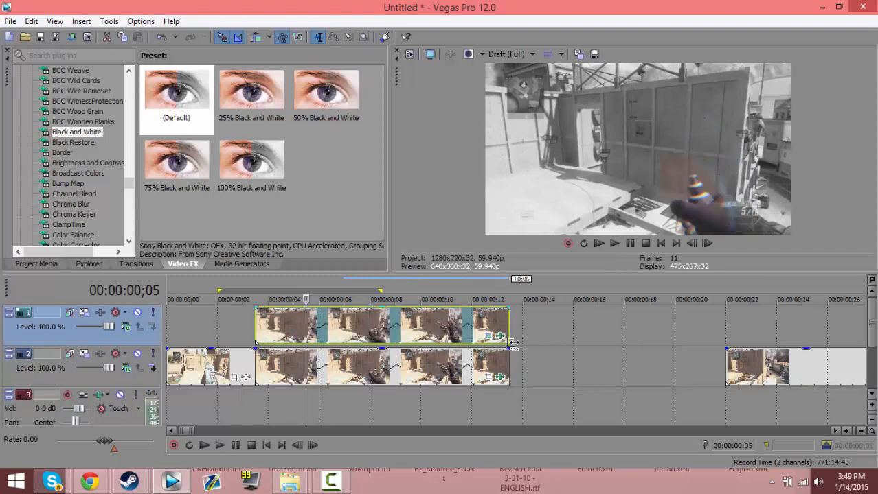
left_click_drag(752, 367, 537, 364)
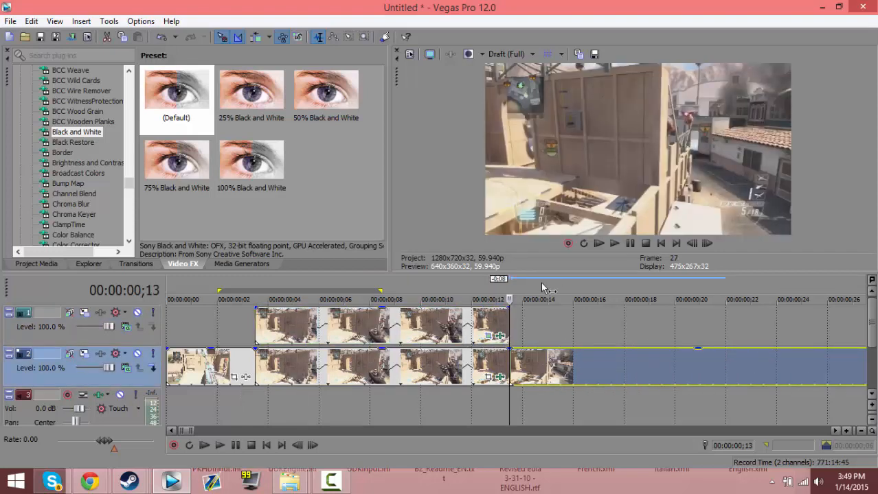
Select the range from 00:00:00;01 to 00:00:00;16, play it back, and scrub through the stretched segments to check the fade timing
left_click_drag(573, 286, 195, 273)
key("space")
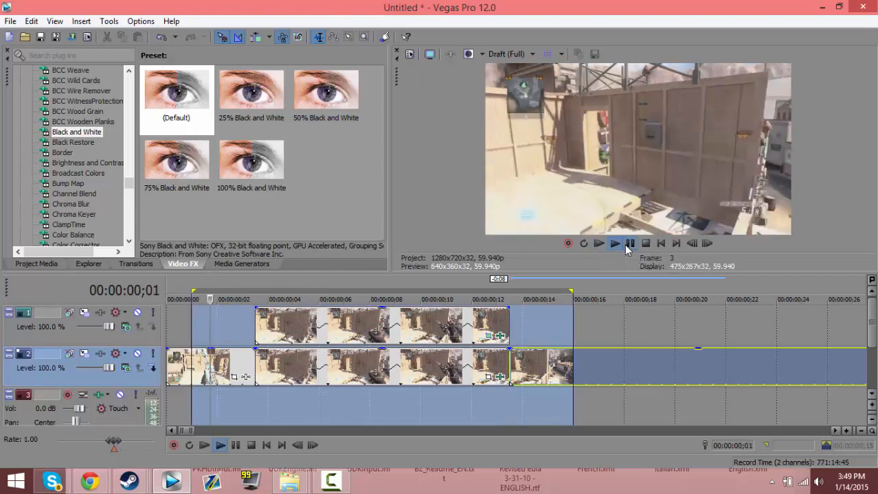
left_click(265, 322)
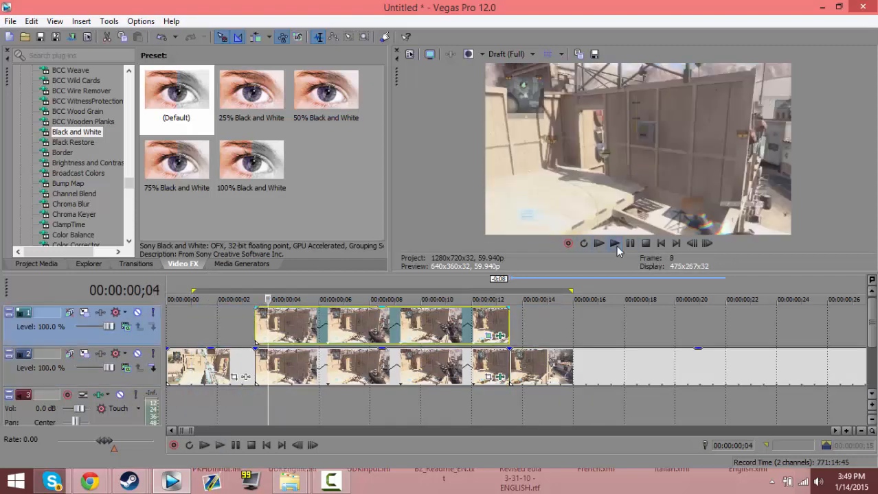
left_click(629, 245)
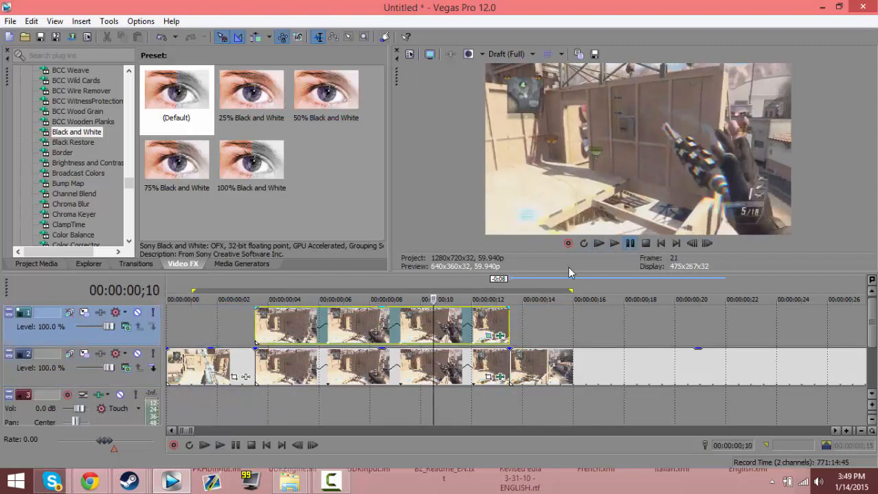
left_click(382, 326)
left_click(393, 326)
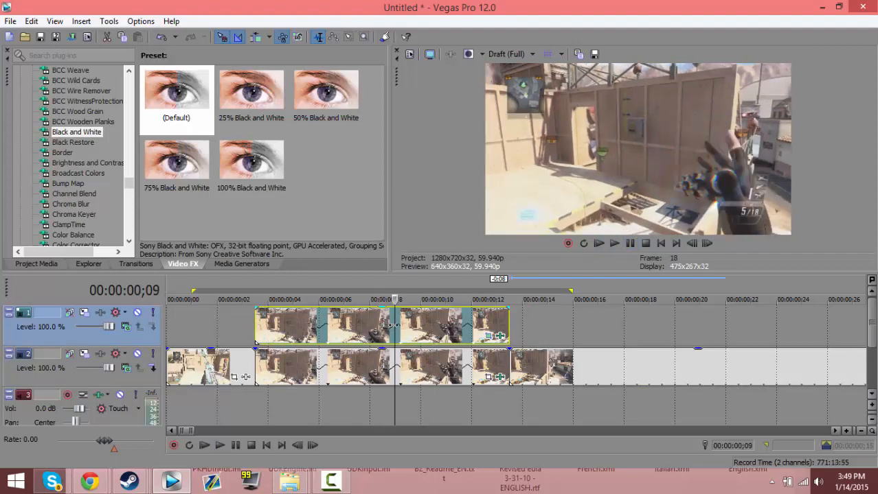
left_click(406, 326)
left_click_drag(407, 326, 305, 313)
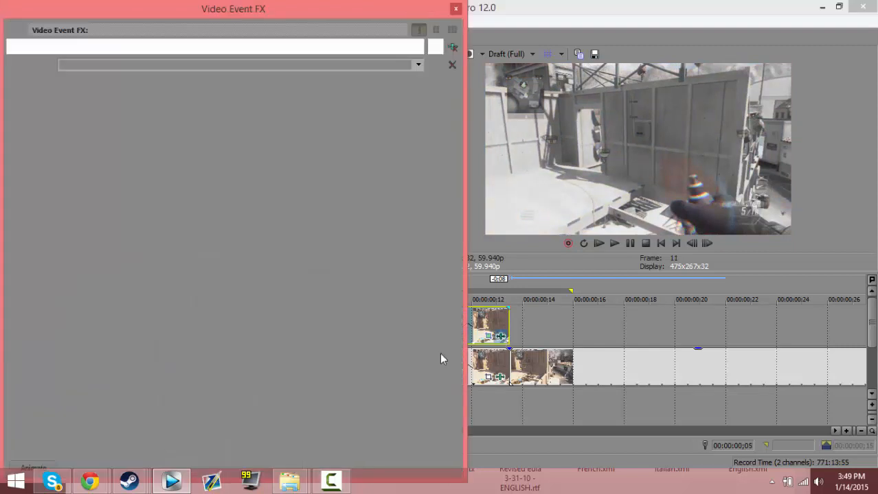
Retime the track 2 segment's Black and White keyframes, with full blend at about 00:00:00;05 and the final one at the segment's end
left_click(500, 336)
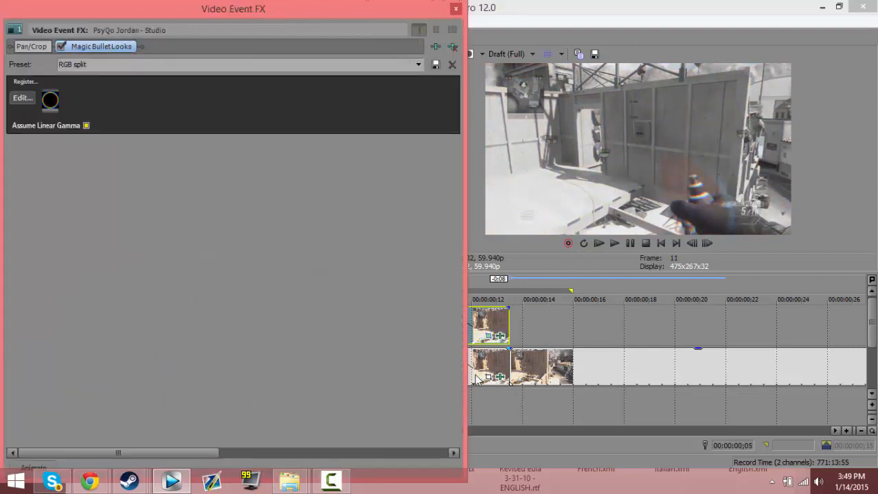
left_click(500, 377)
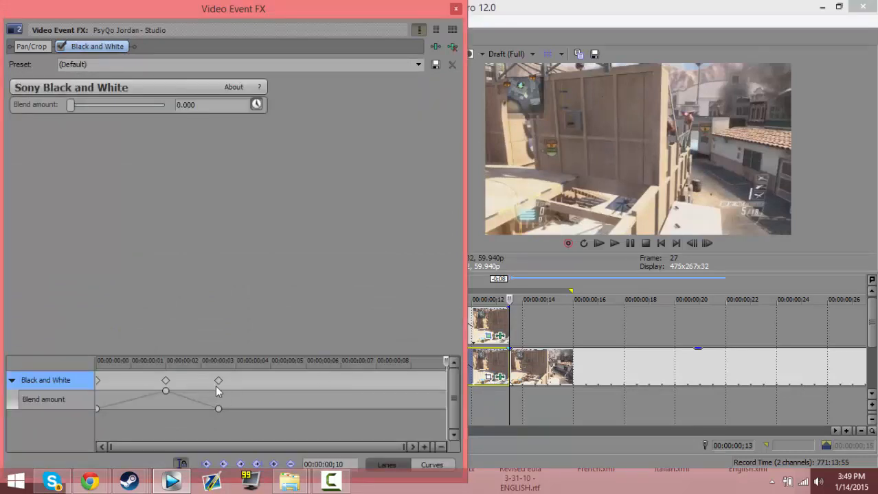
left_click_drag(217, 381, 445, 380)
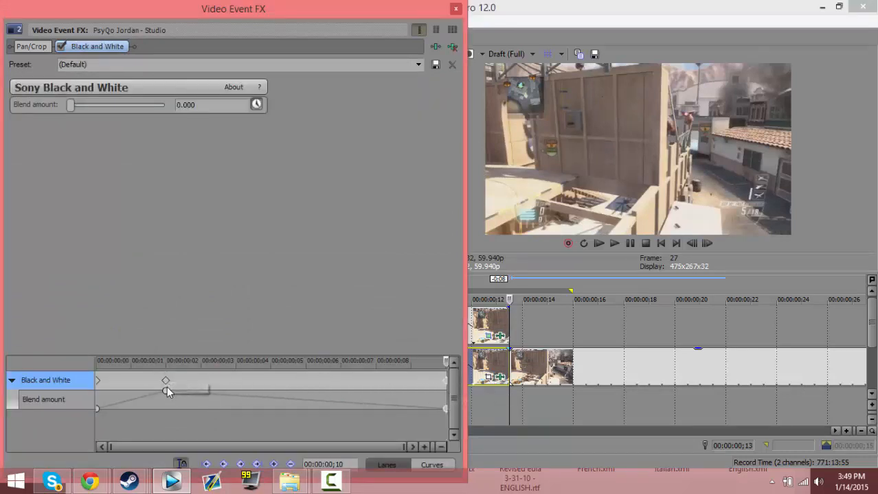
left_click_drag(167, 390, 273, 389)
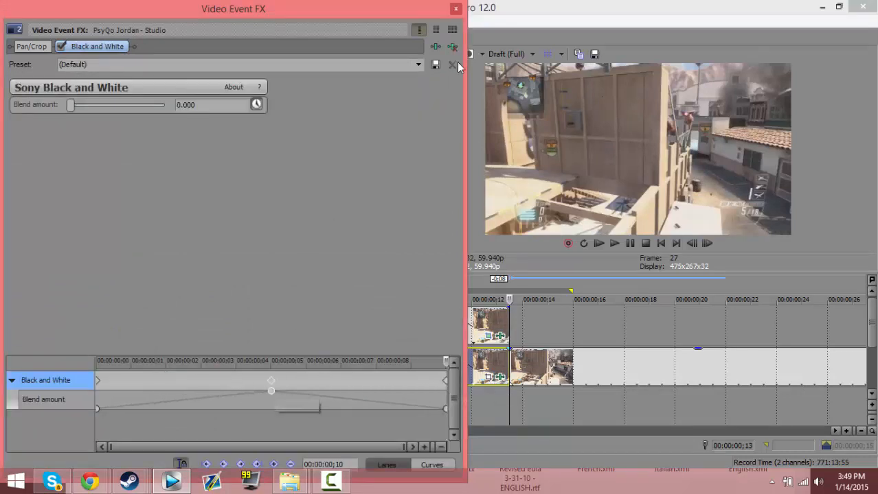
left_click(456, 8)
Play back the selected range to check the retimed black-and-white fade, and inspect the stretched segments from the masked segment's start
left_click(614, 243)
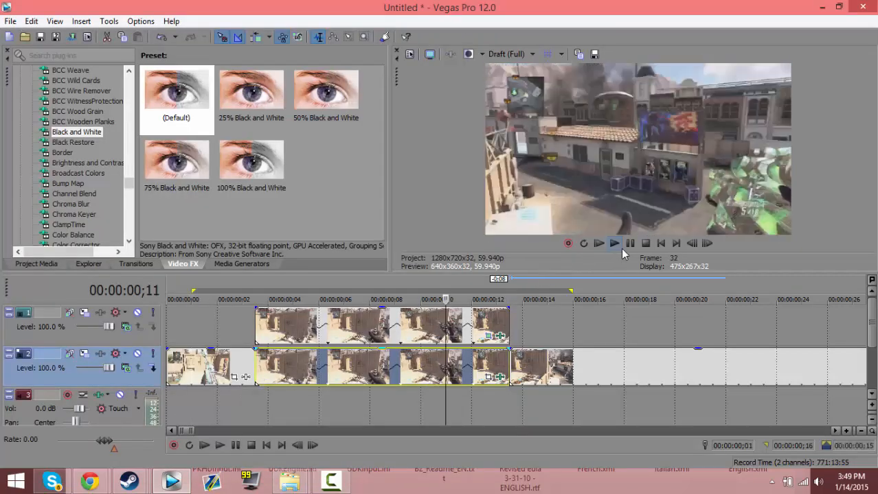
left_click(630, 245)
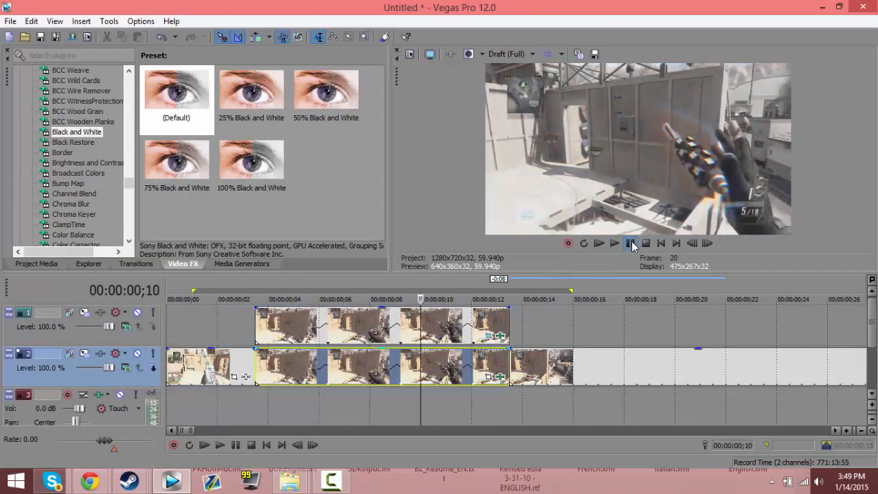
left_click(631, 245)
left_click(632, 245)
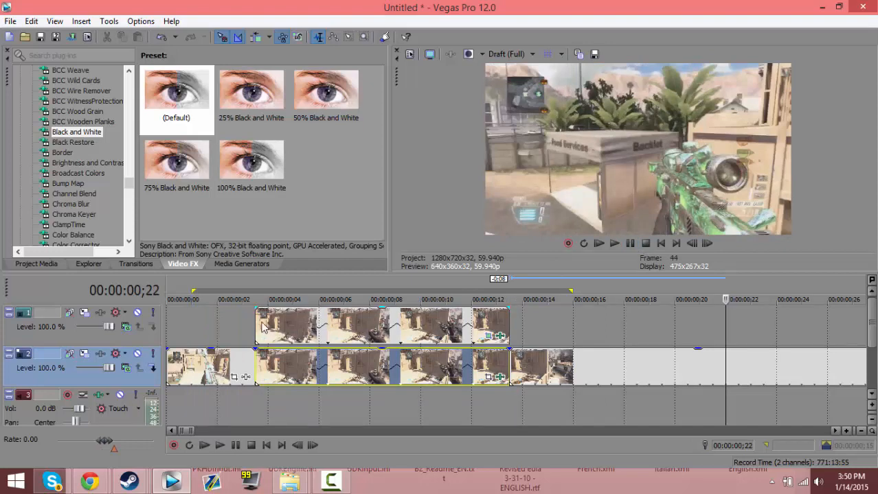
left_click(261, 327)
scroll(289, 337, "down", 3)
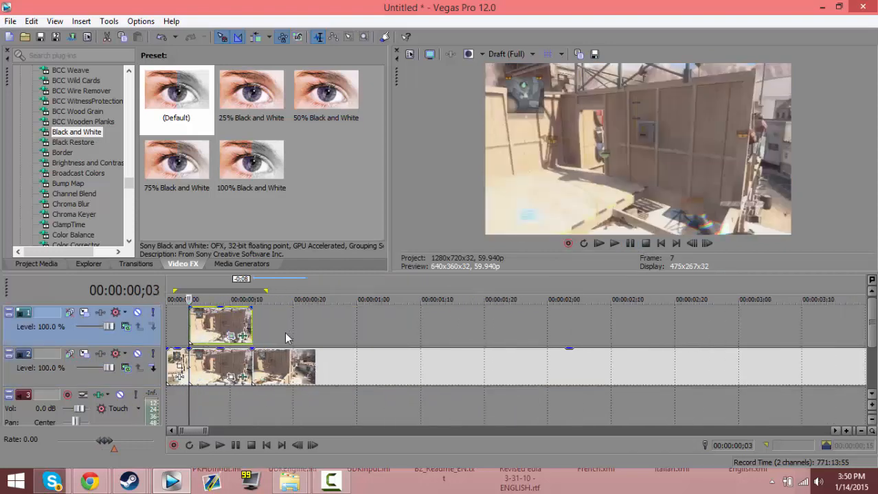
scroll(287, 338, "left", 1)
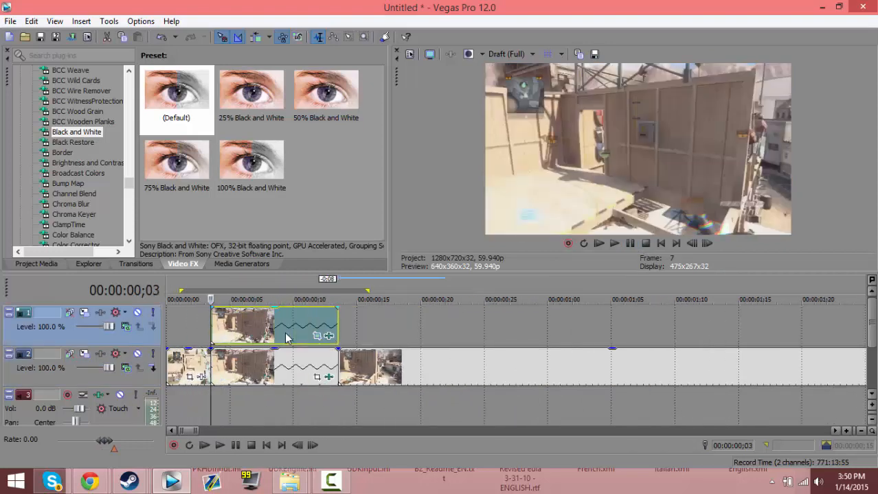